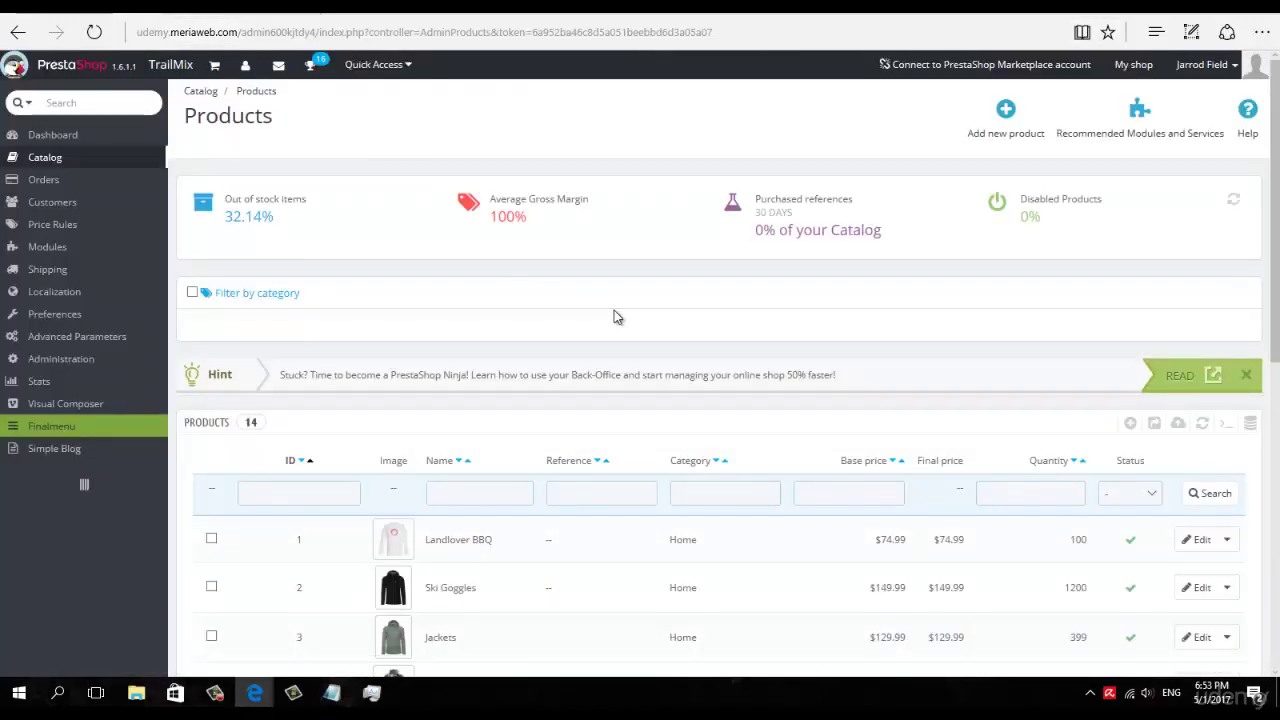
Step: Duplicate the Flight Backpack product, copying its images along with it
scroll(614, 310, "down", 2)
scroll(643, 300, "down", 1)
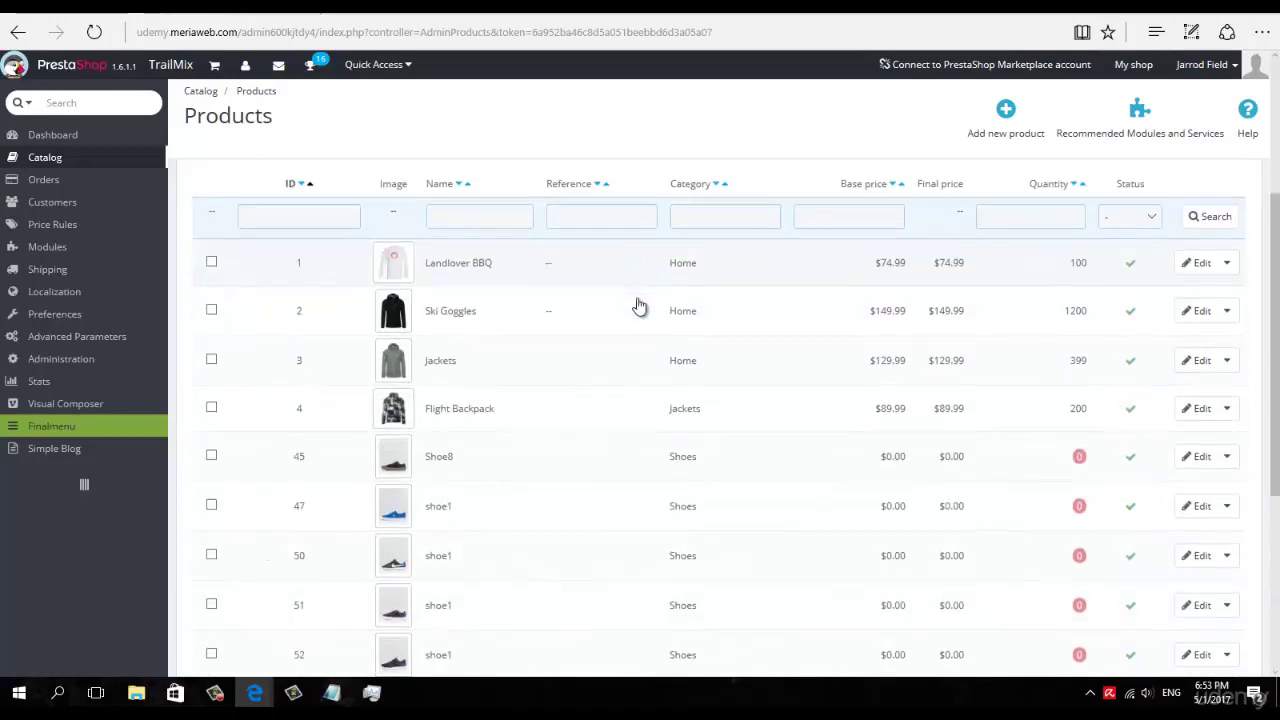
left_click(1228, 404)
left_click(1198, 460)
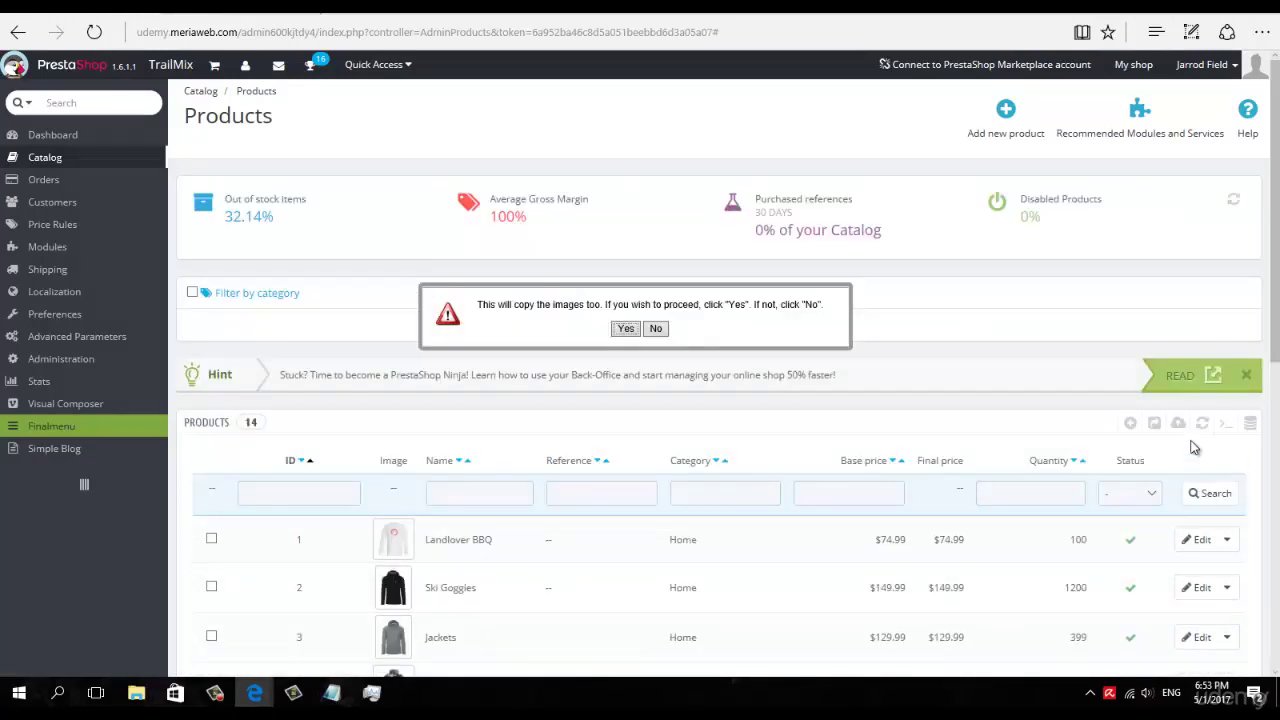
left_click(626, 330)
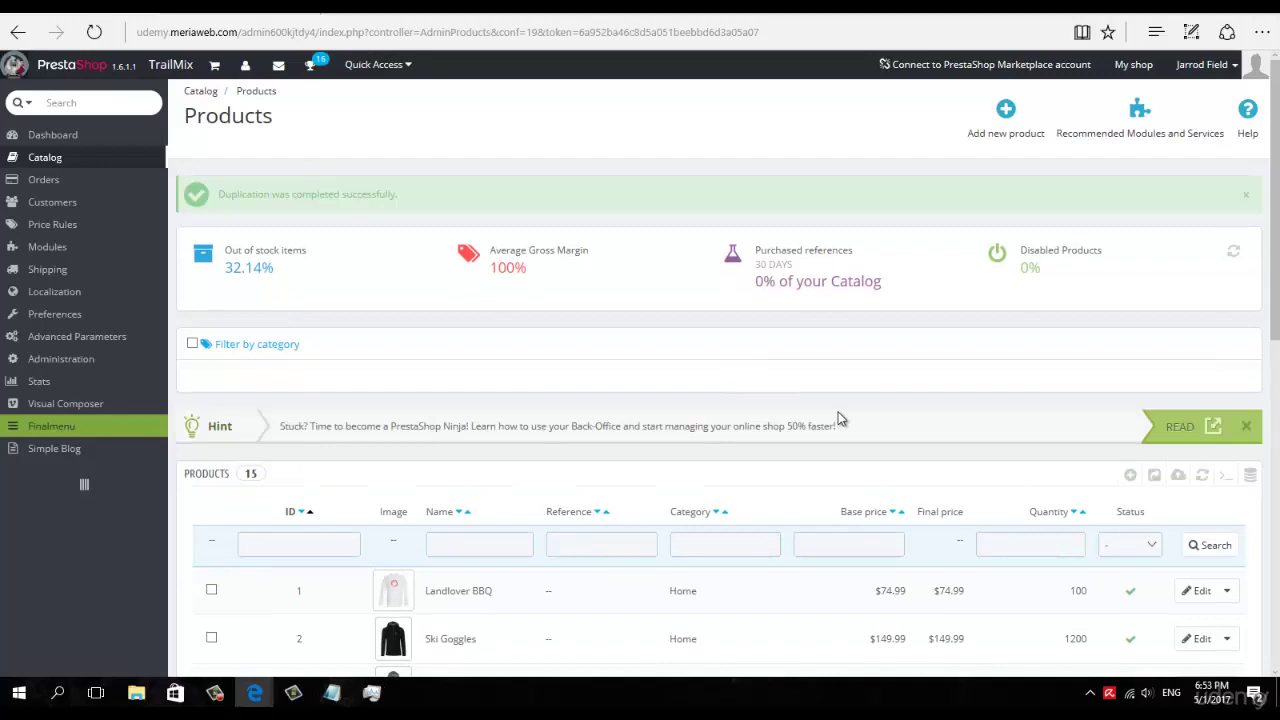
Step: Enable the new Flight Backpack copy, ID 61
scroll(845, 400, "down", 10)
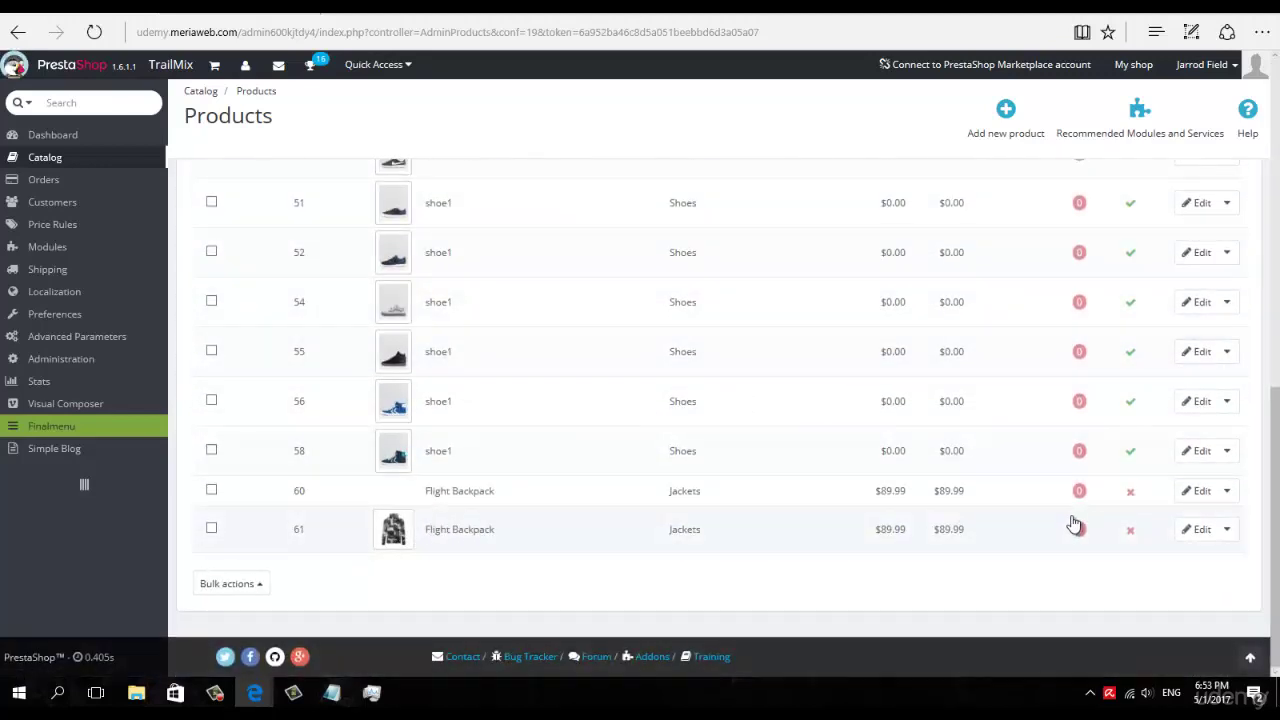
left_click(1132, 531)
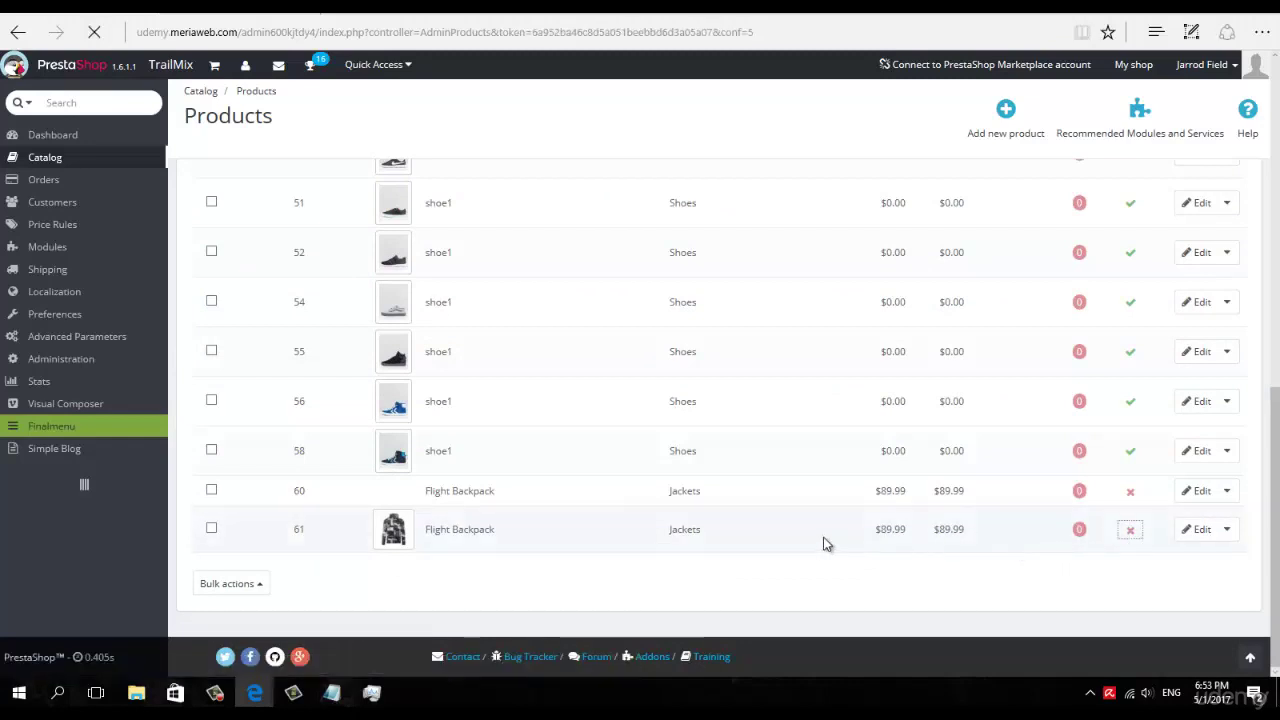
scroll(788, 531, "down", 10)
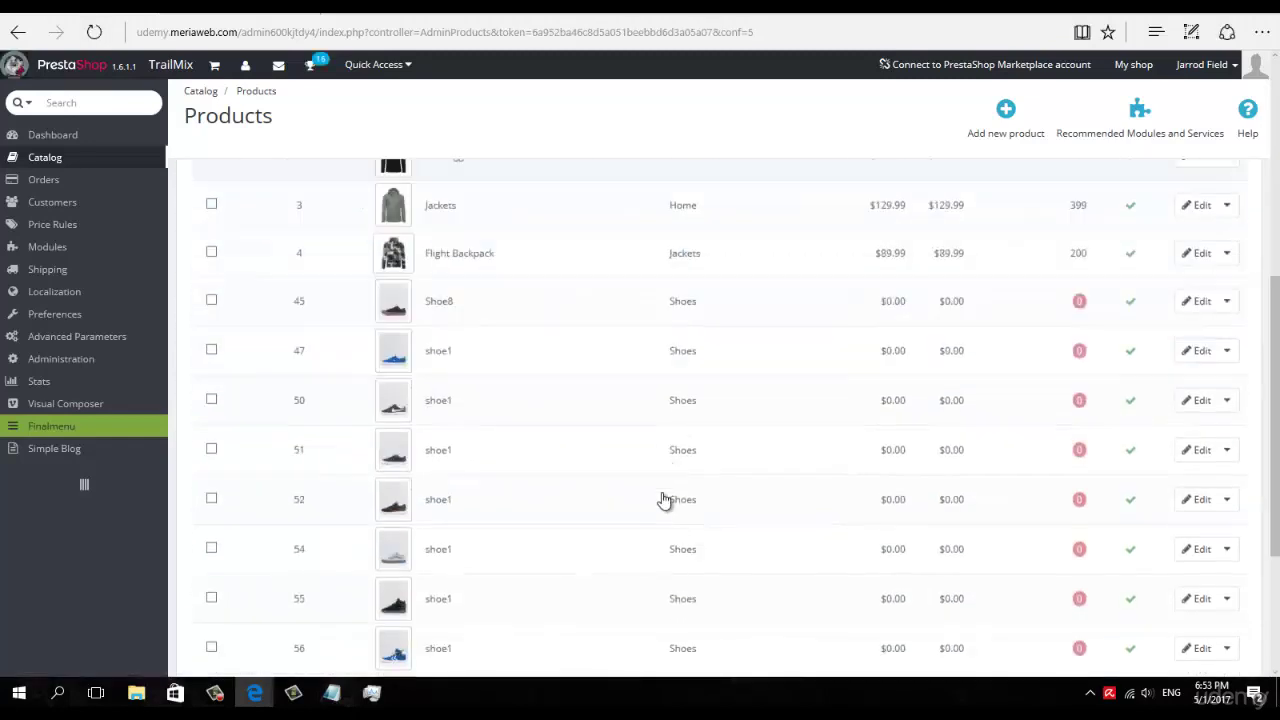
Step: Open product 61 and delete its copied image
left_click(477, 533)
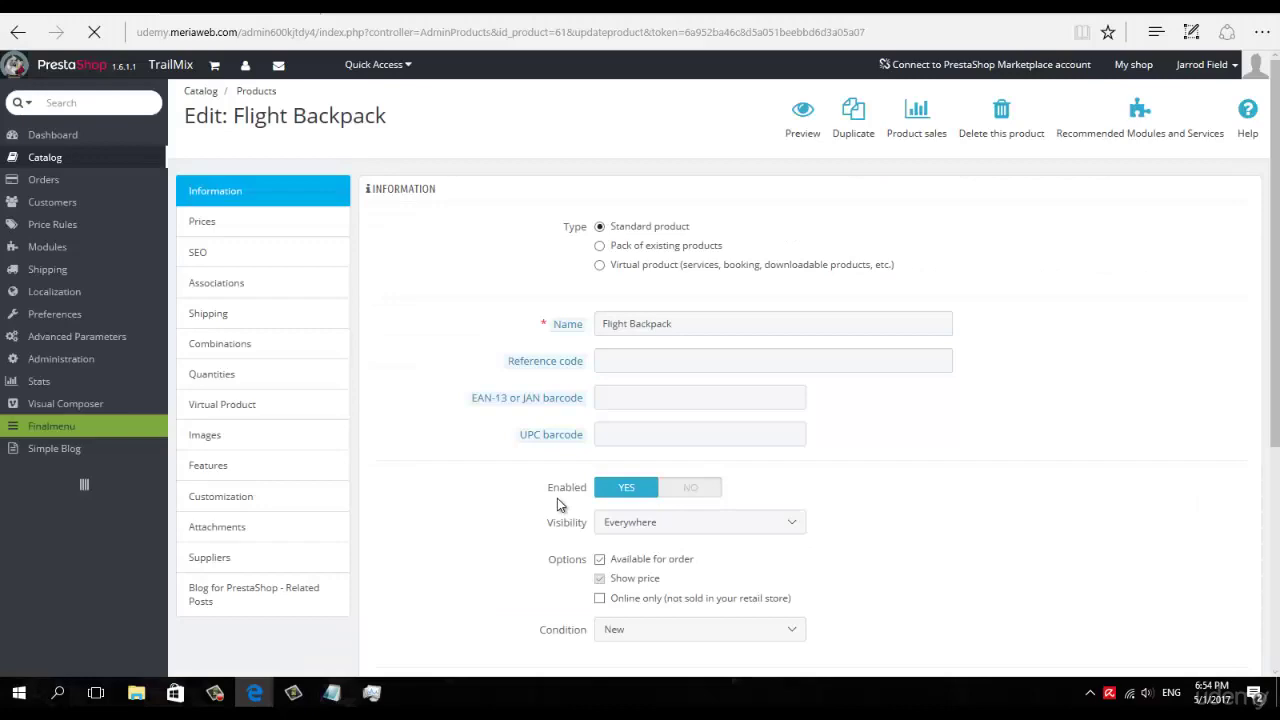
scroll(567, 485, "down", 5)
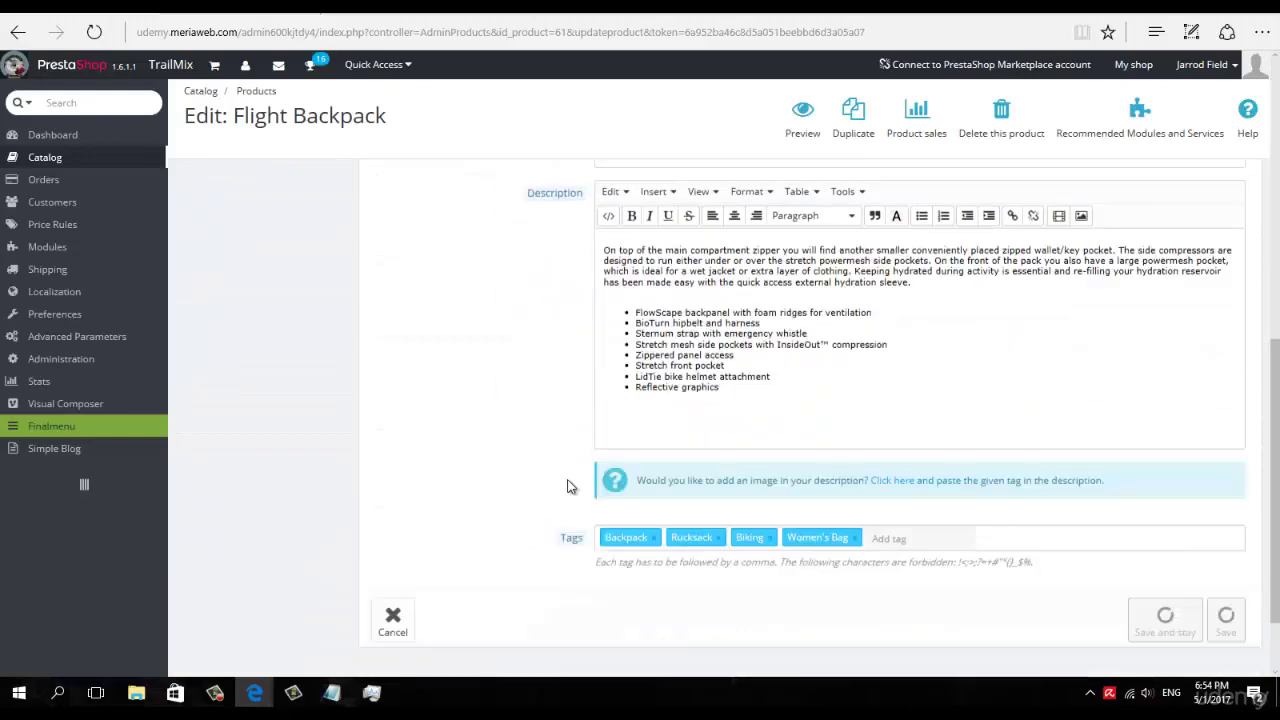
scroll(567, 485, "up", 6)
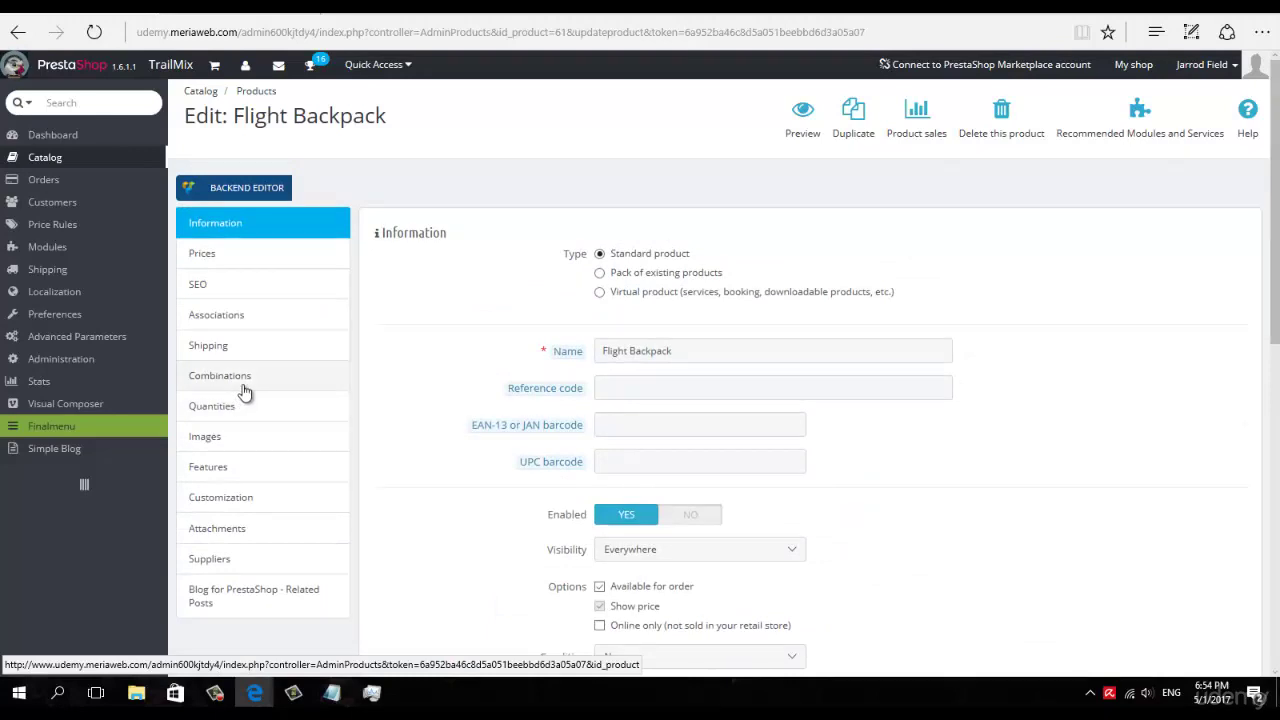
left_click(232, 440)
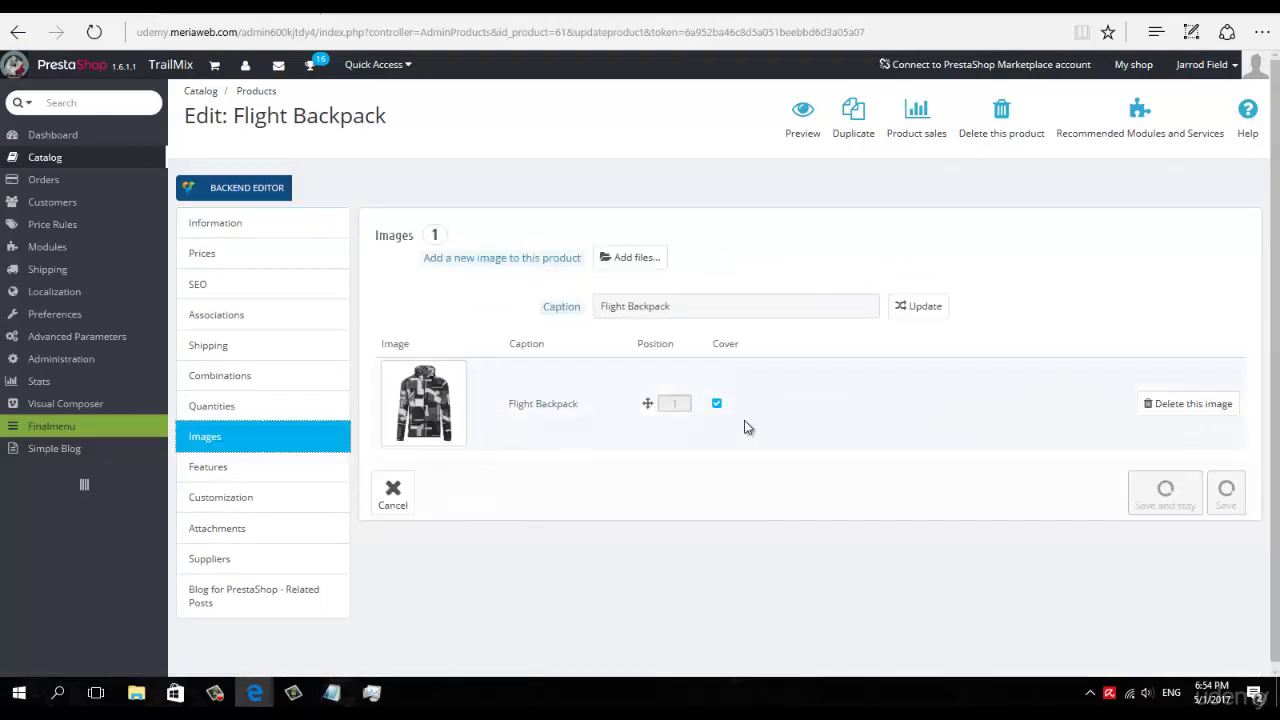
left_click(1226, 412)
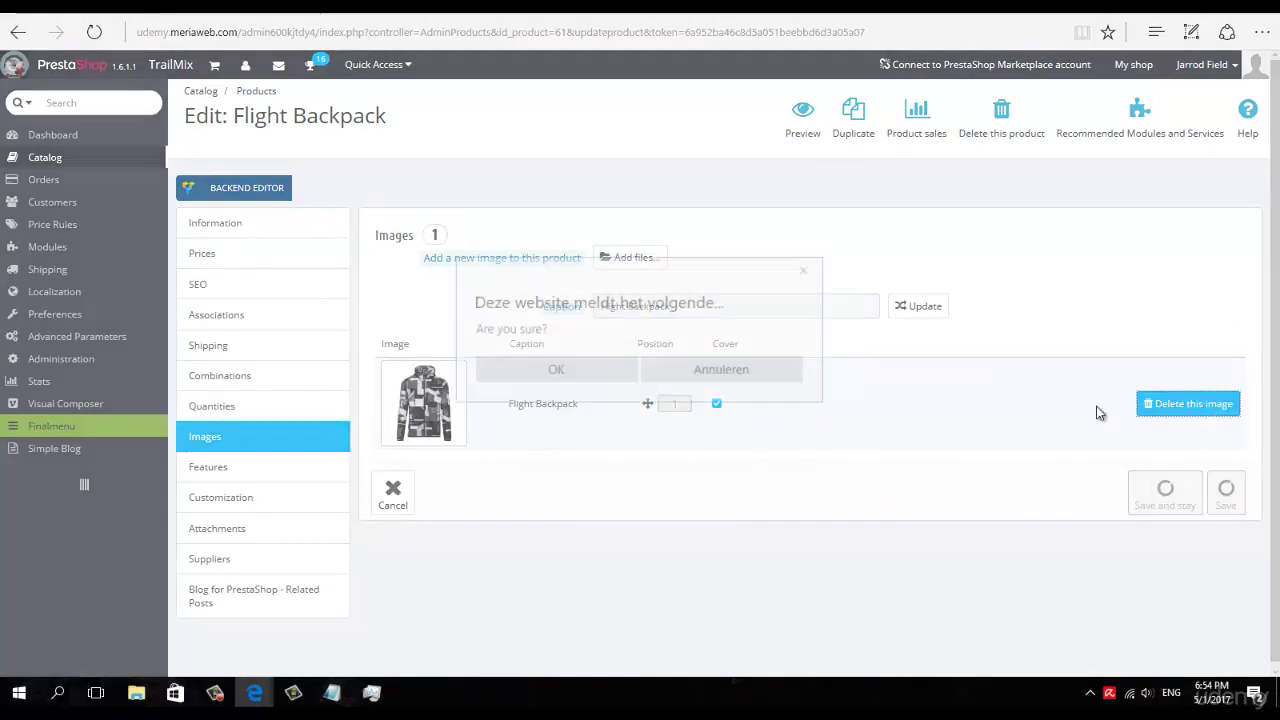
left_click(624, 372)
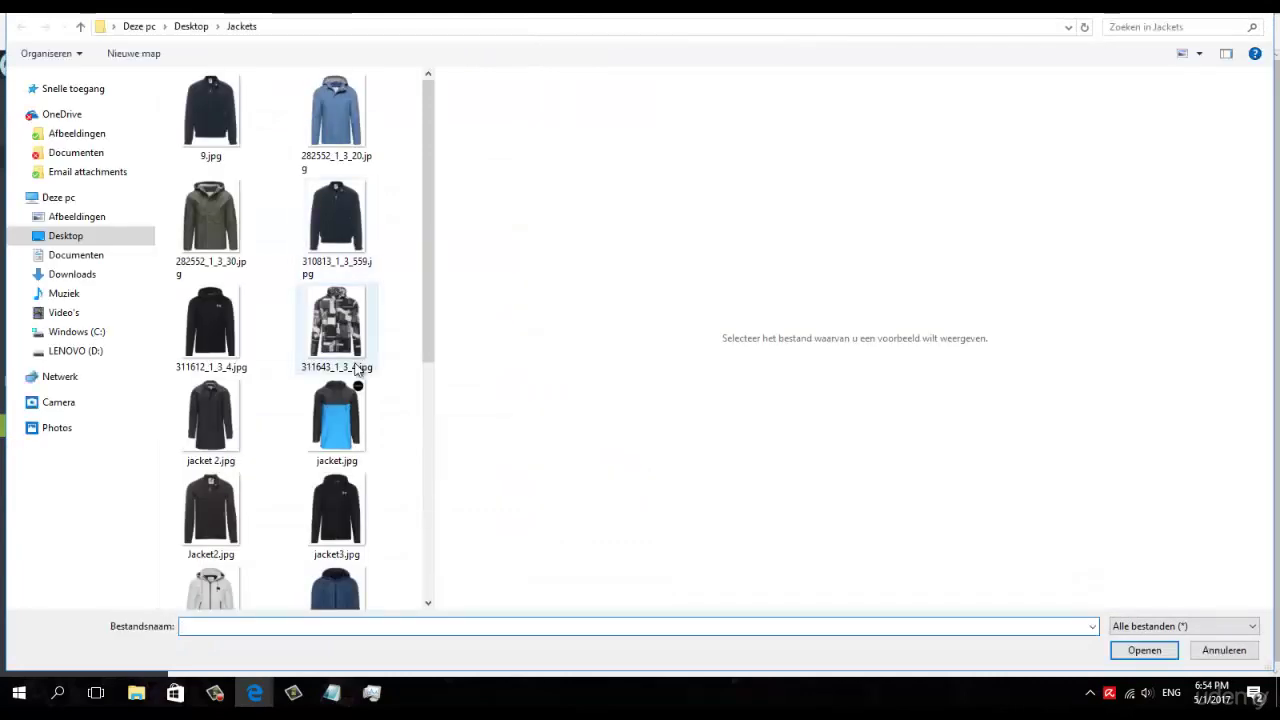
Step: Upload the blue and black jacket.jpg as its image and save the product
left_click(338, 415)
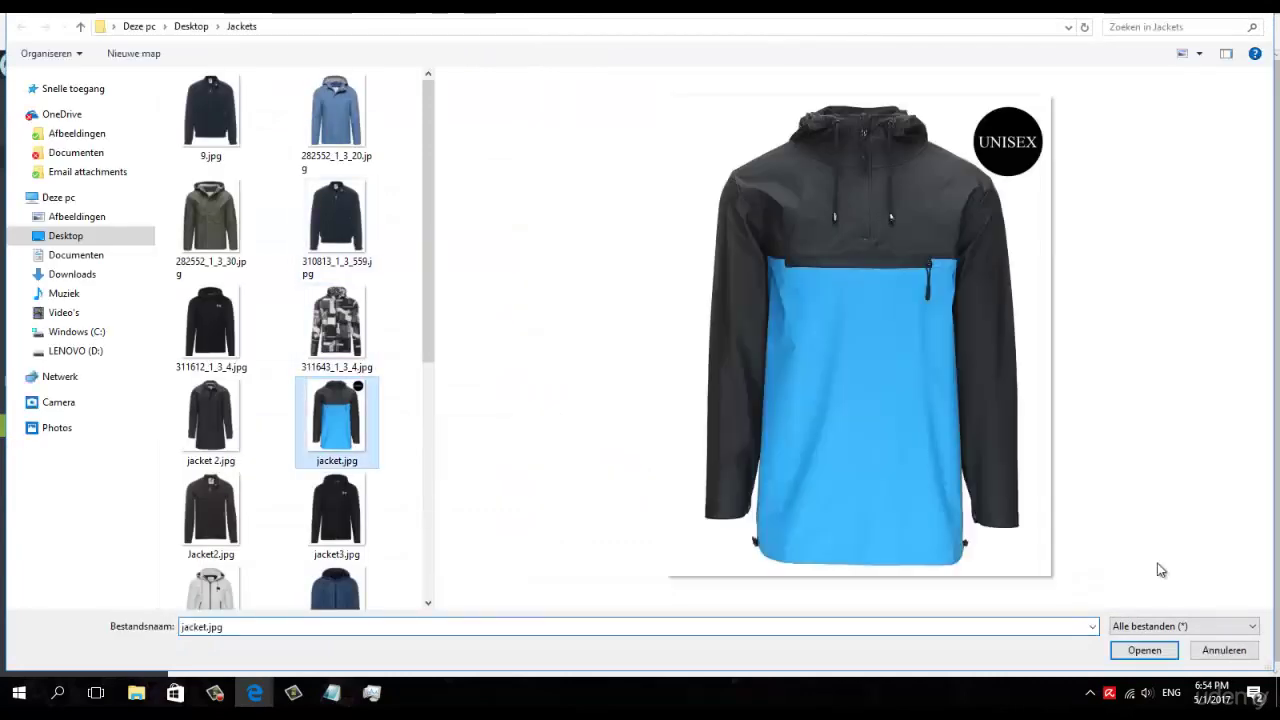
left_click(1166, 651)
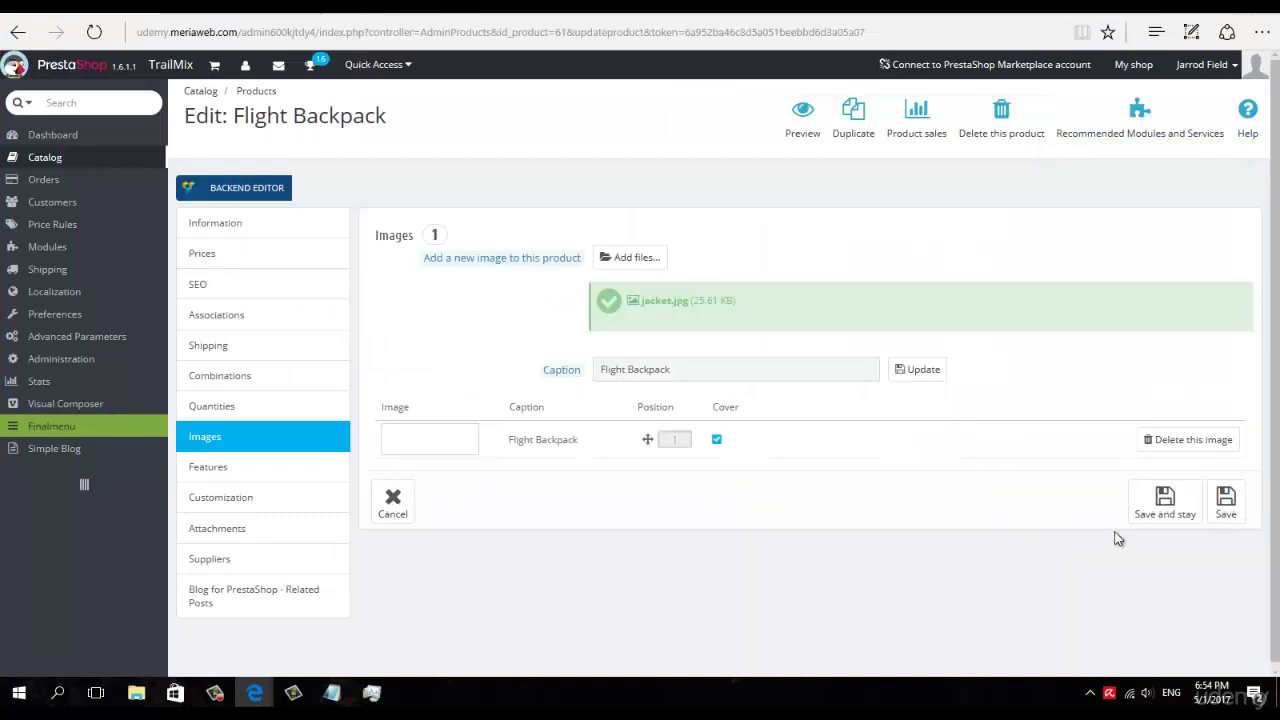
left_click(1141, 546)
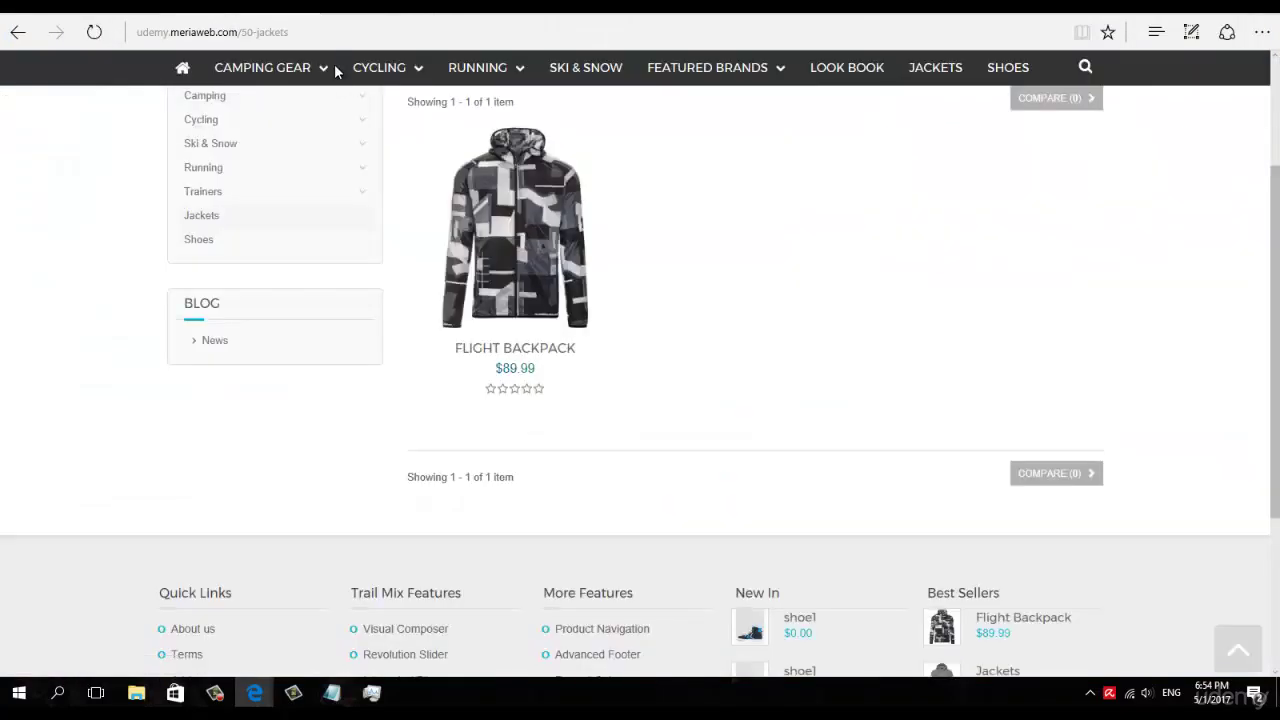
Step: Reload the storefront Jackets page to see both Flight Backpacks, including the blue jacket one
left_click(320, 35)
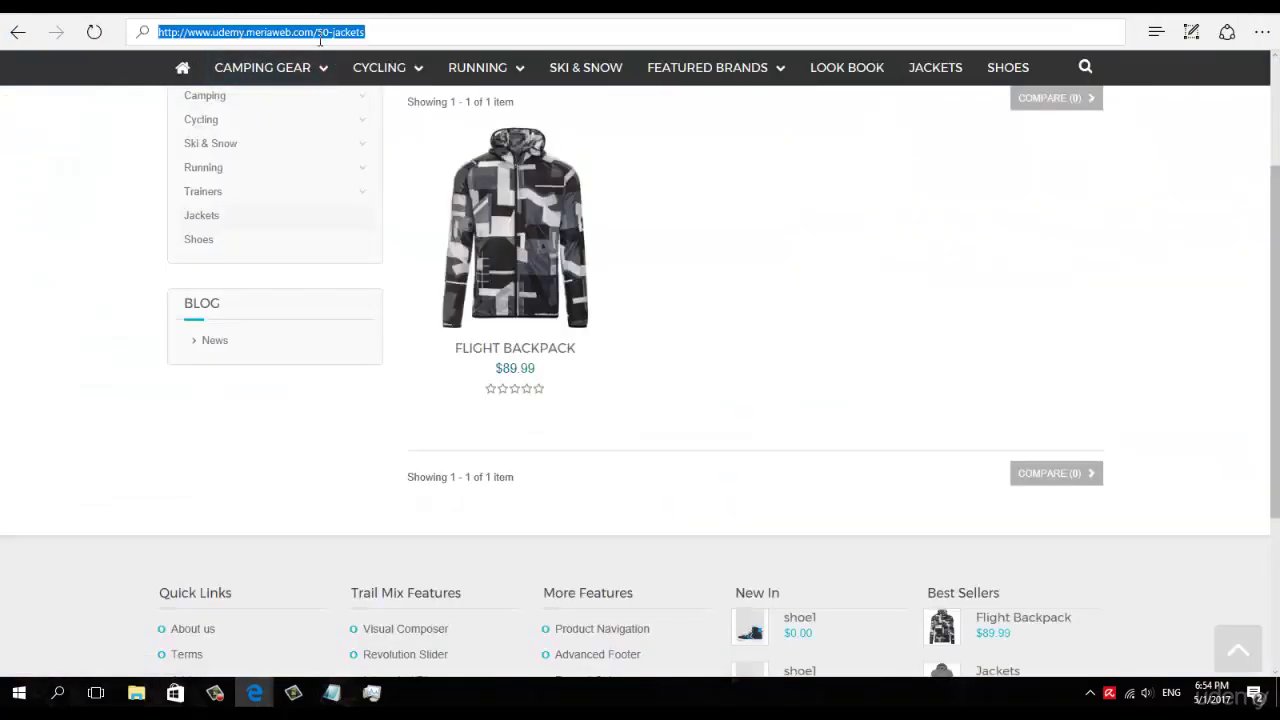
key("Return")
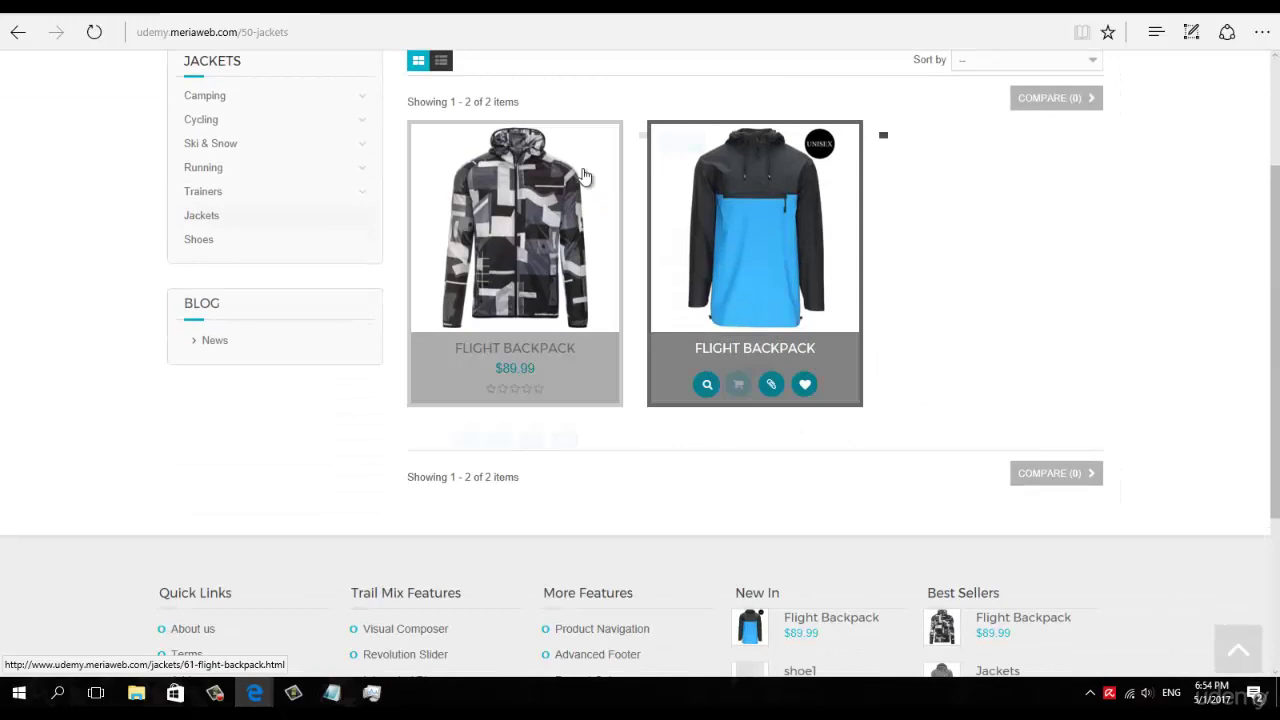
scroll(766, 248, "up", 1)
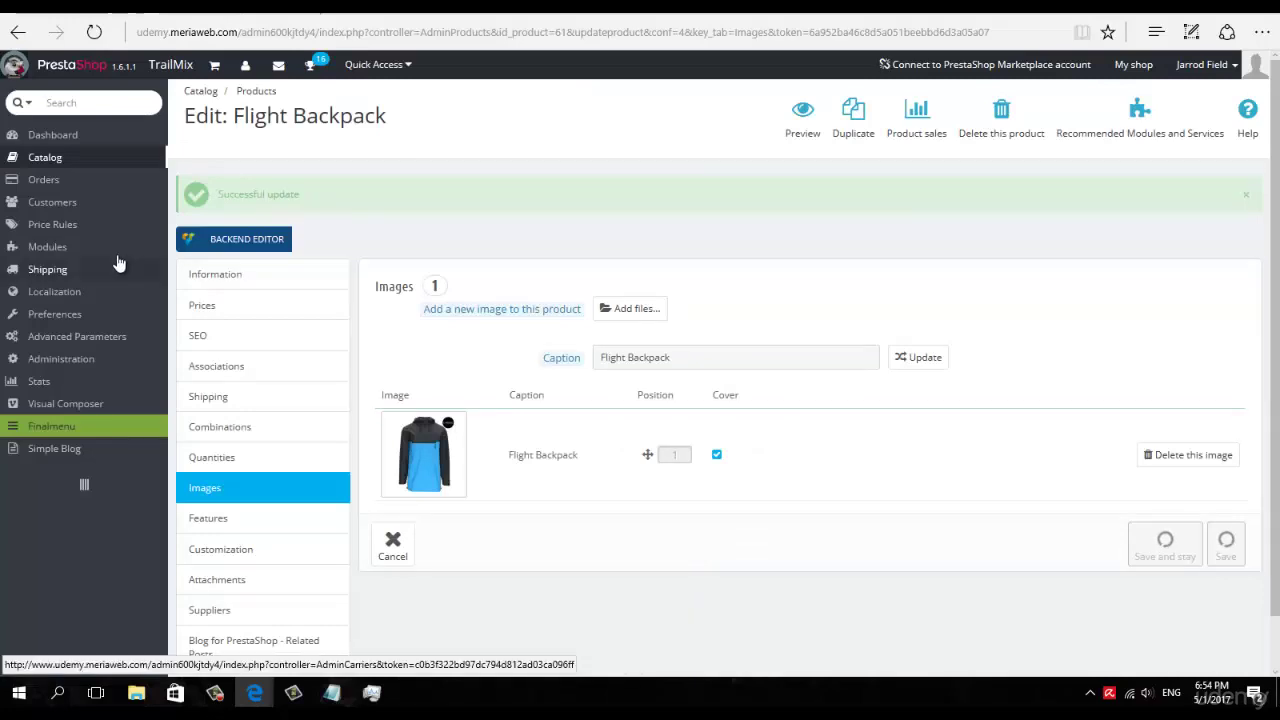
Step: Duplicate Flight Backpack with its images and enable the new copy, ID 62
mouse_move(94, 160)
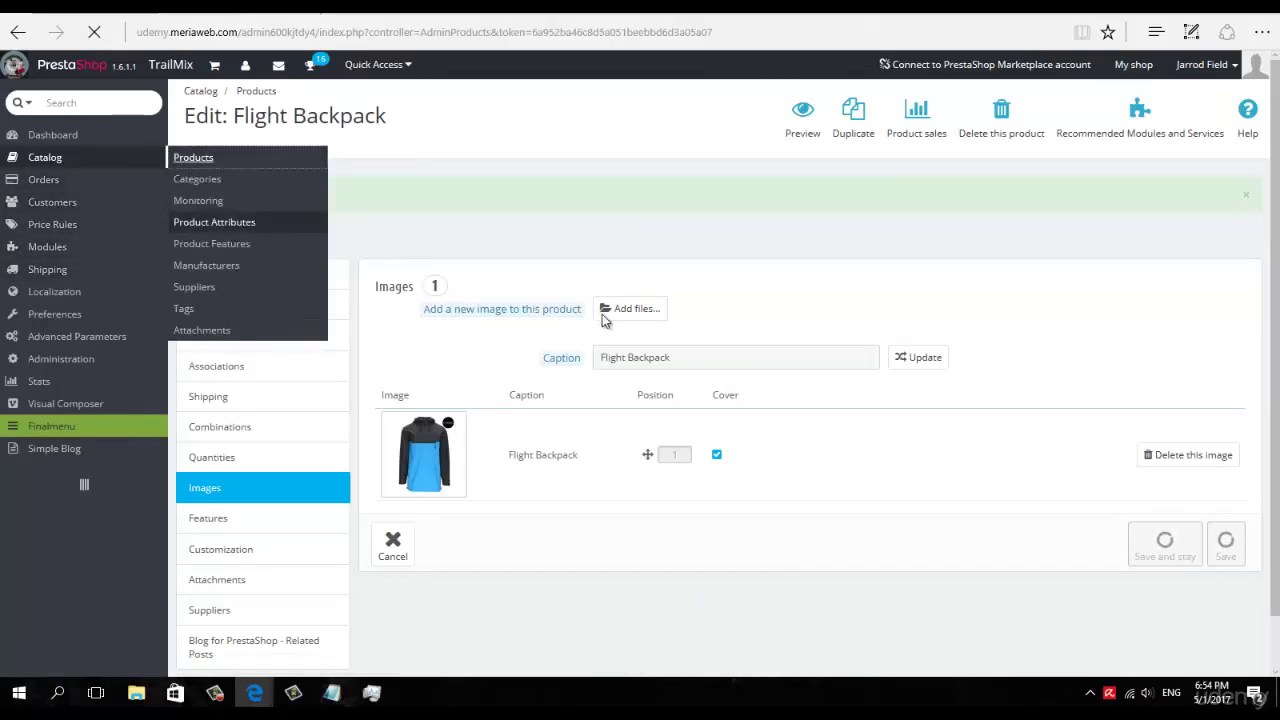
scroll(626, 338, "down", 1)
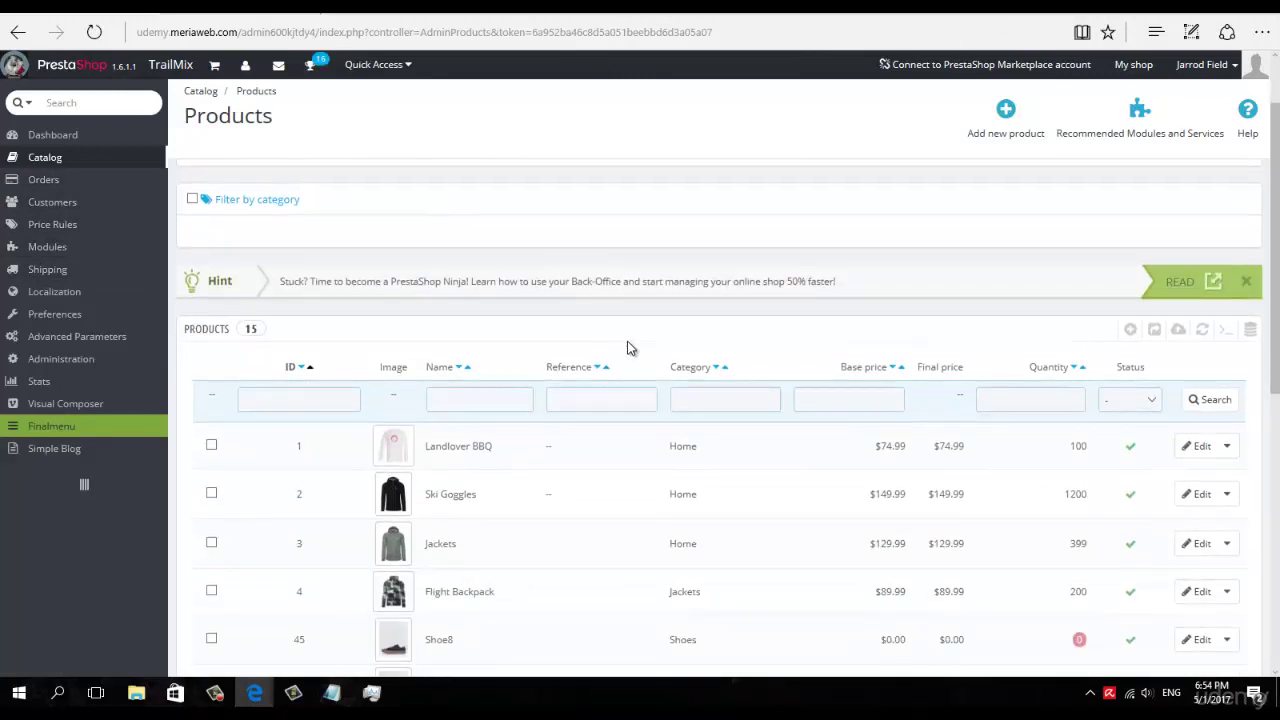
left_click(1224, 497)
left_click(1151, 549)
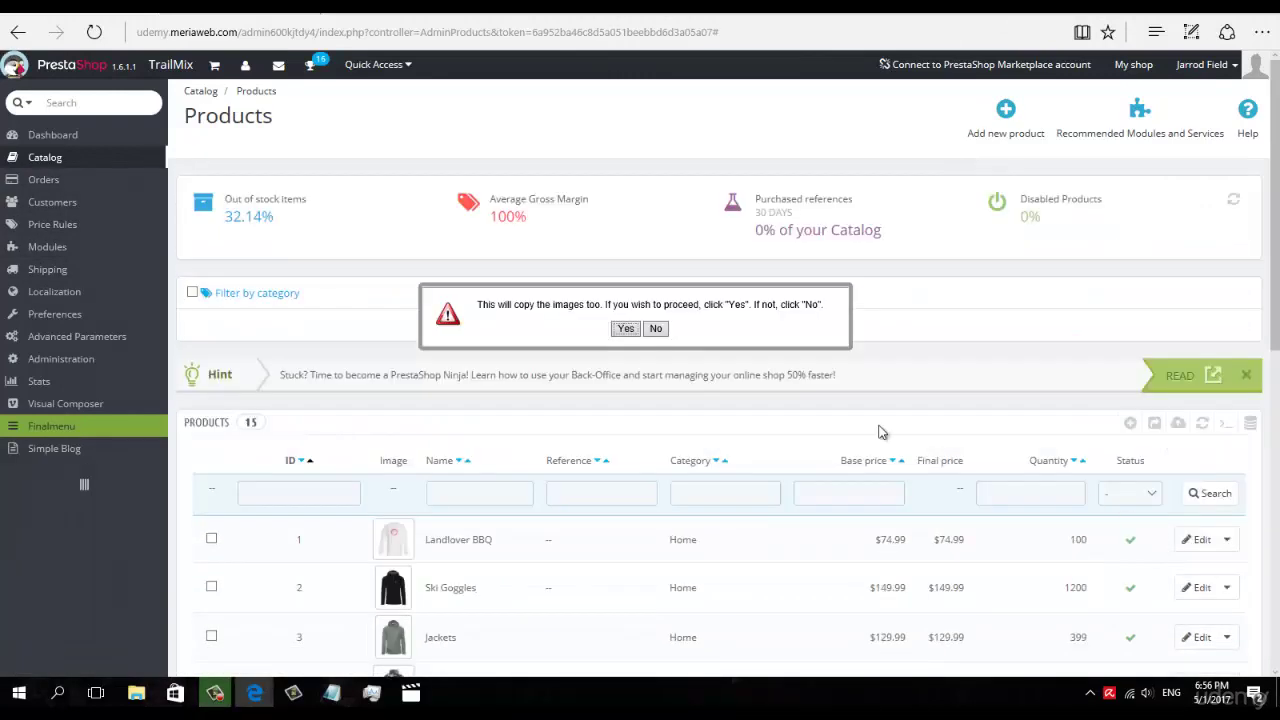
left_click(624, 327)
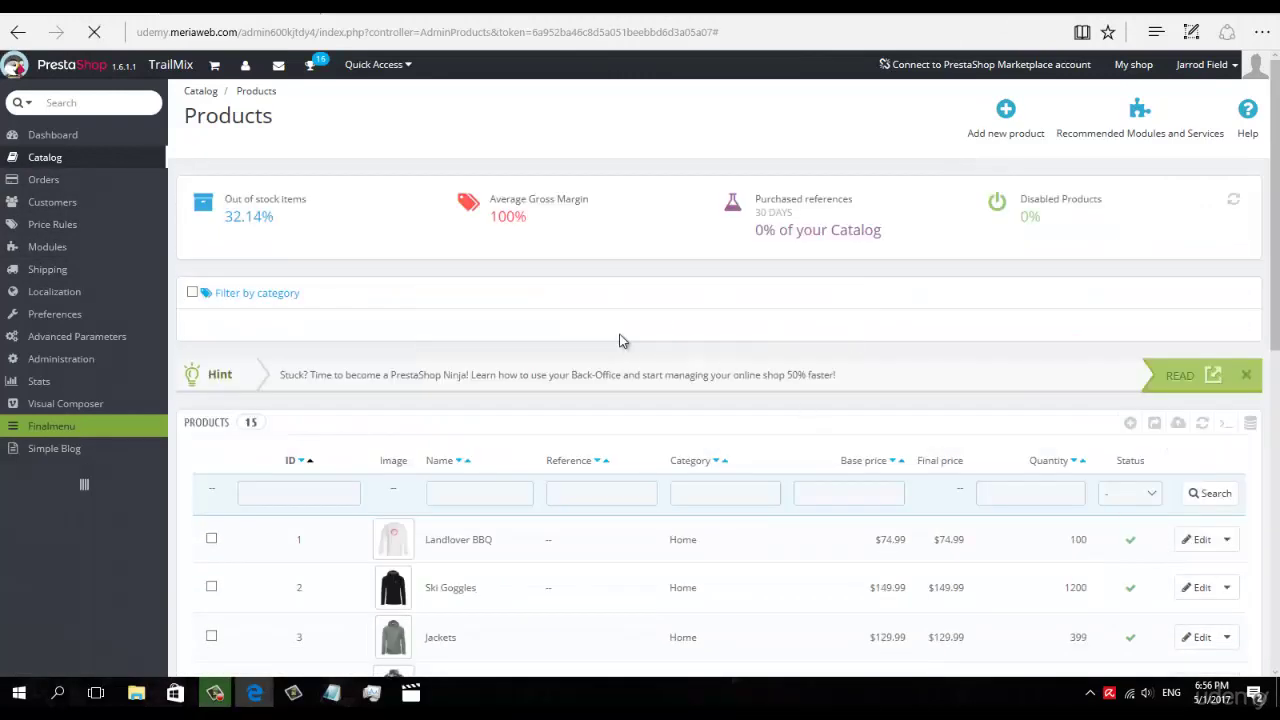
scroll(700, 404, "down", 10)
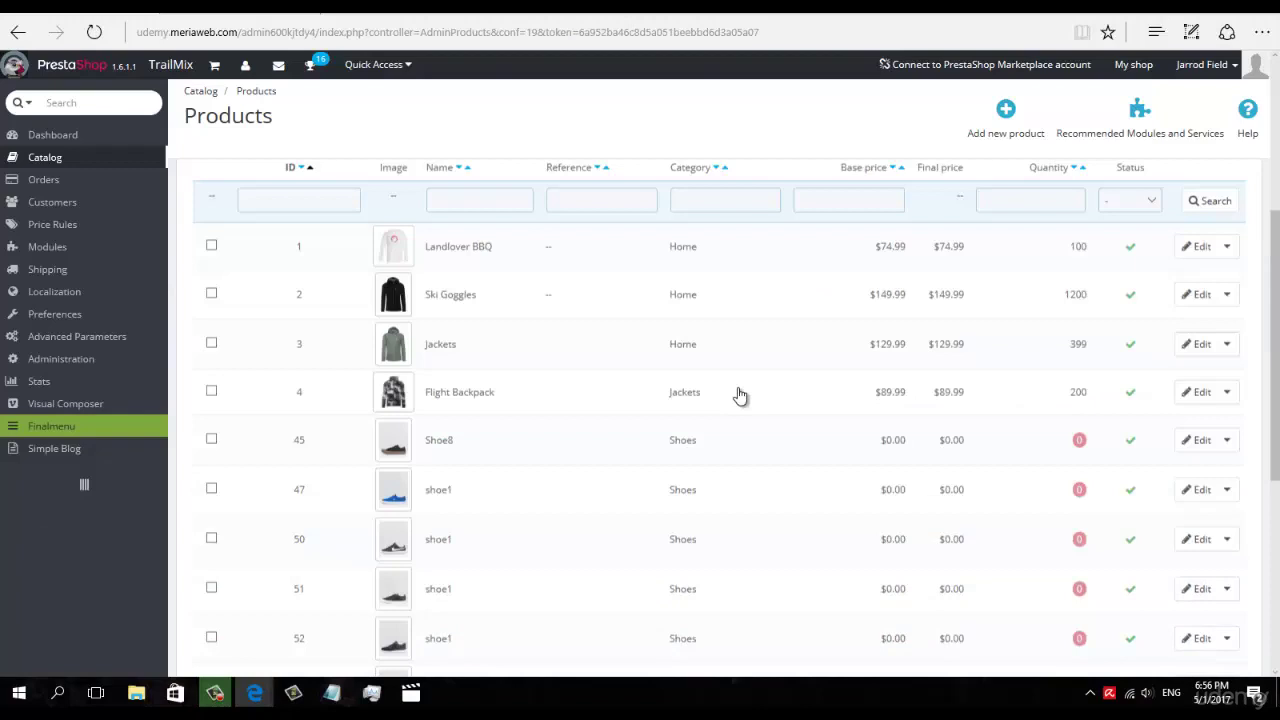
left_click(1130, 531)
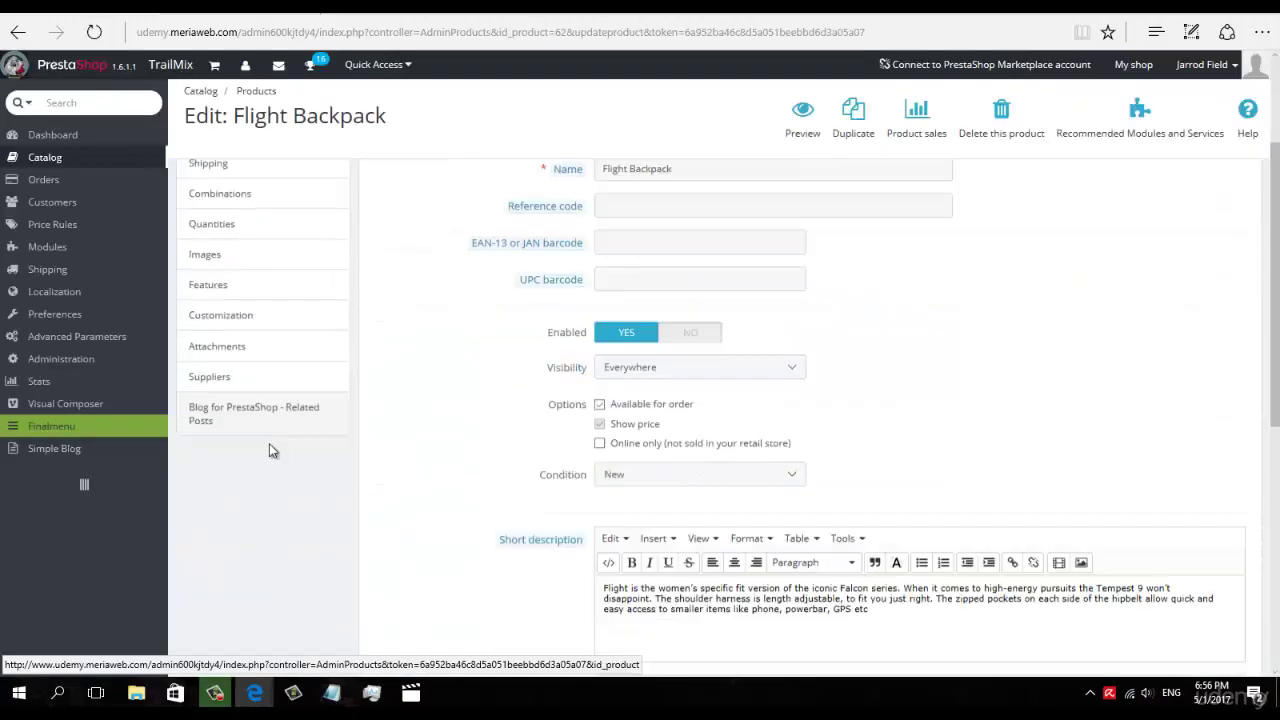
Step: Replace copy 62's image with the black jacket9.jpg coat and save
scroll(210, 380, "up", 3)
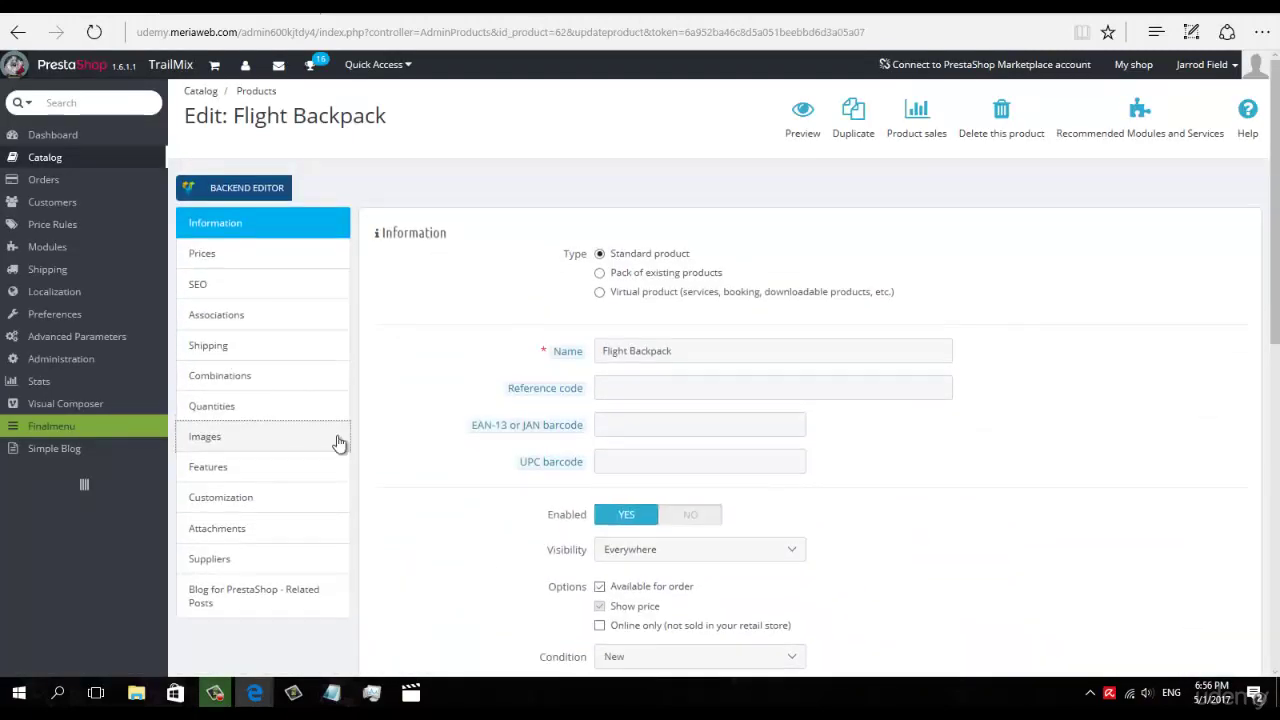
left_click(249, 437)
left_click(1188, 403)
left_click(591, 371)
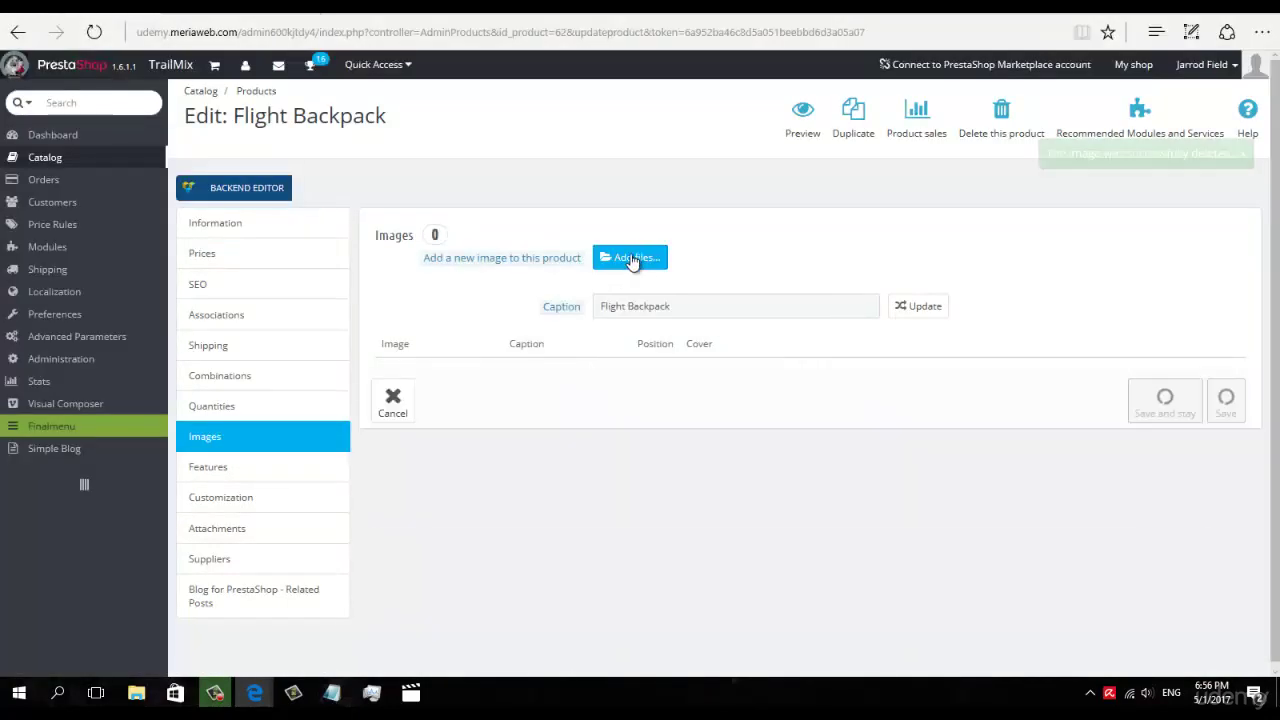
left_click(630, 257)
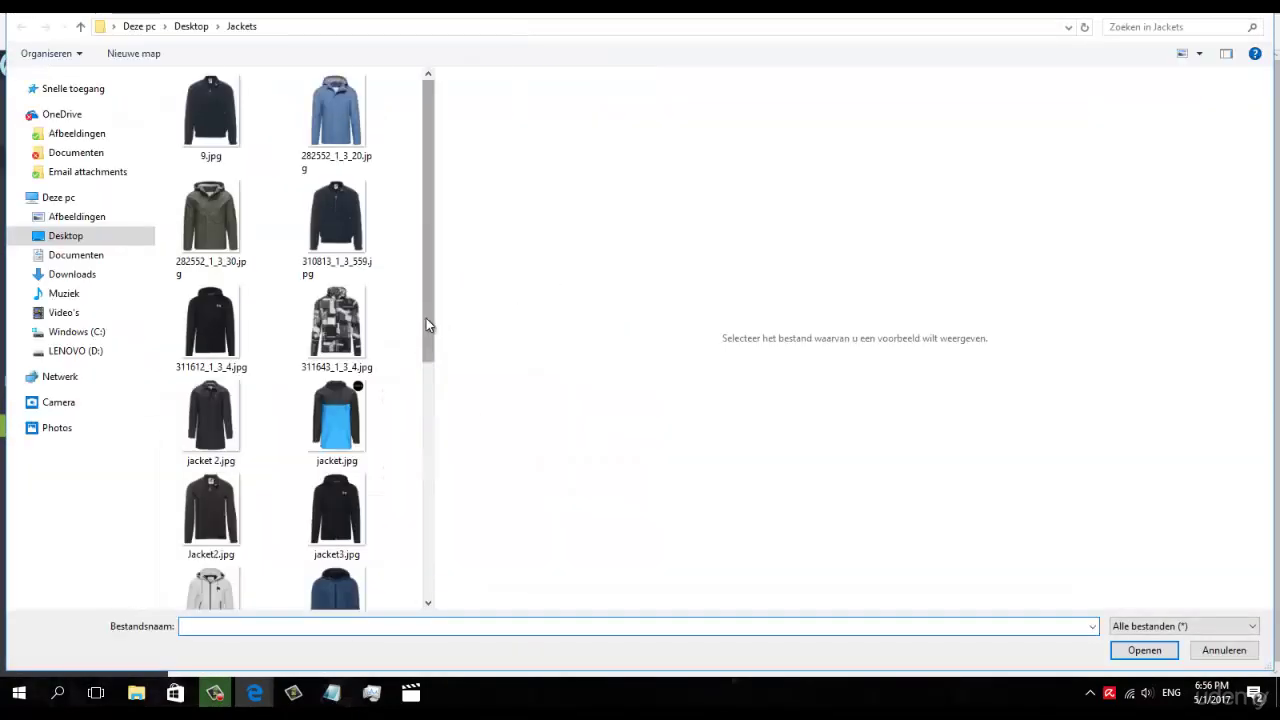
left_click_drag(426, 318, 417, 517)
double_click(238, 392)
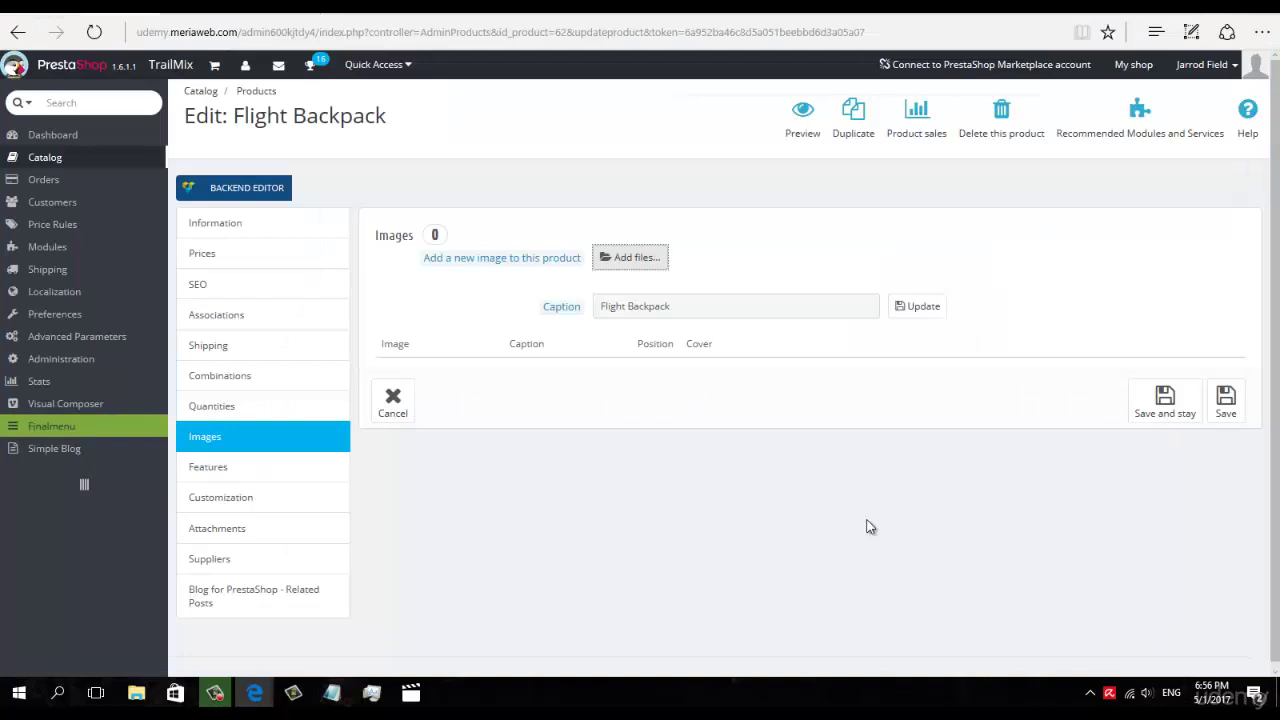
left_click(618, 352)
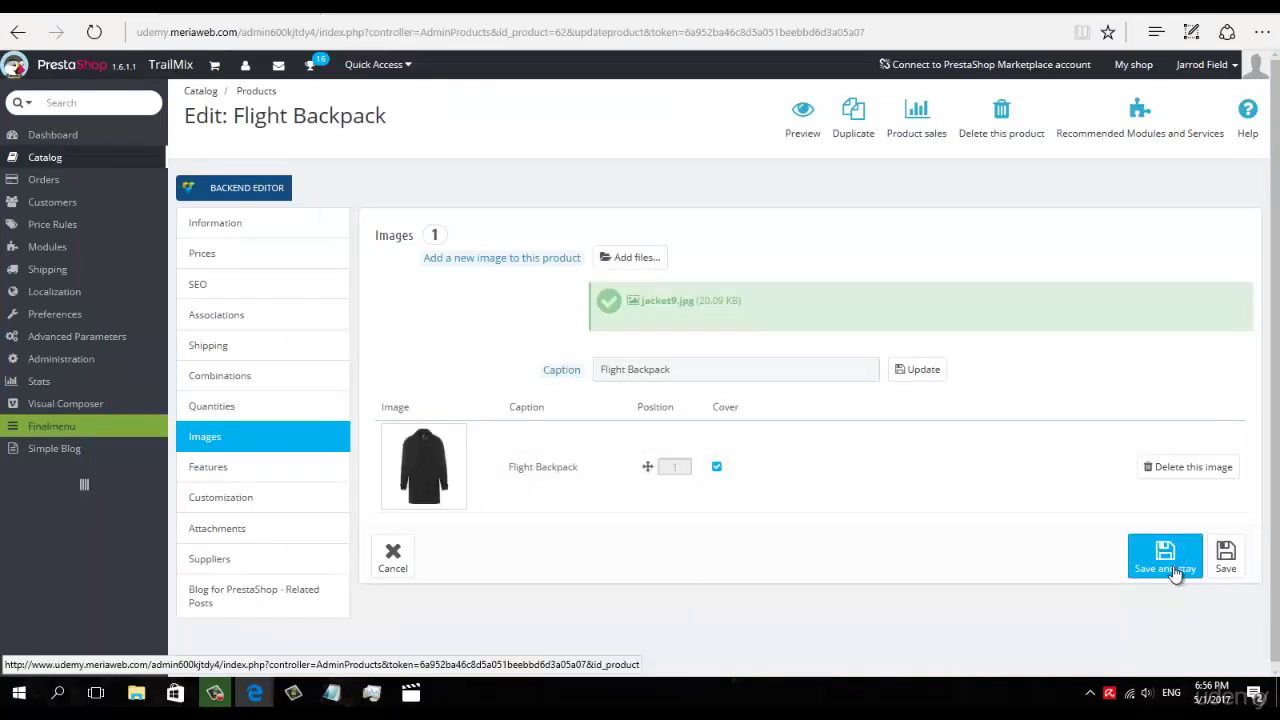
left_click(1224, 558)
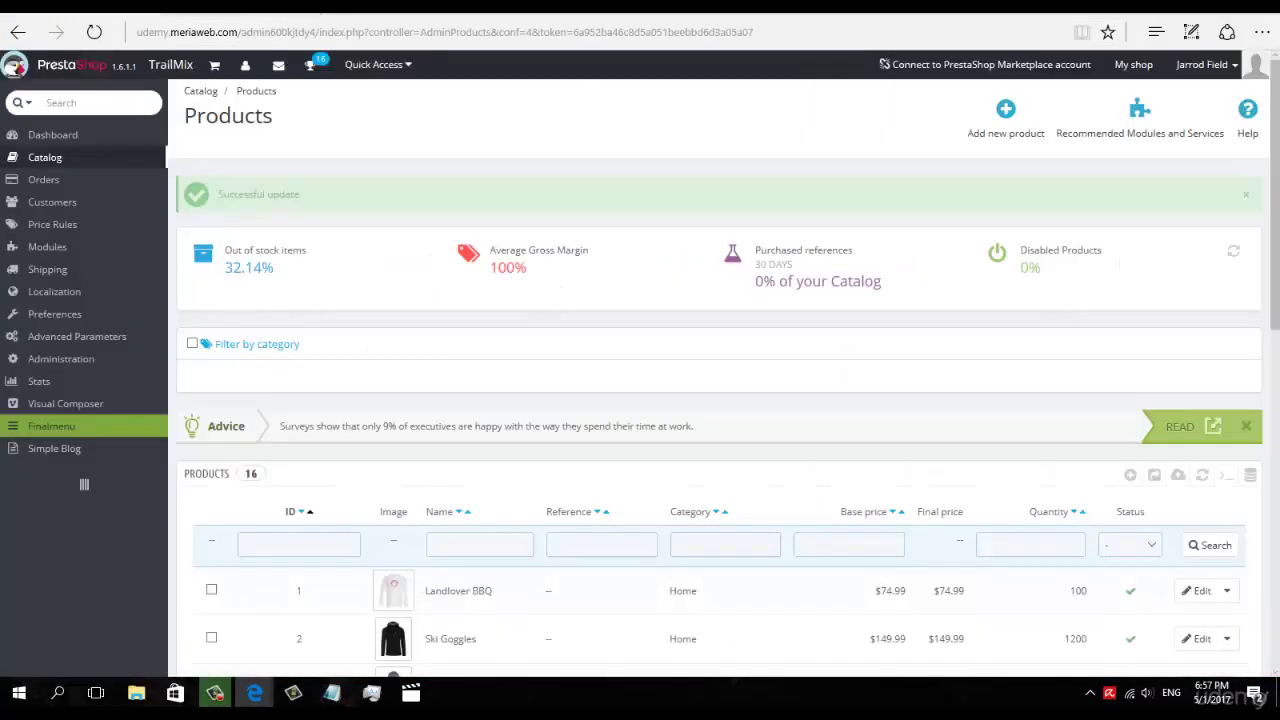
Step: Duplicate the original Flight Backpack, including its images
scroll(584, 368, "down", 1)
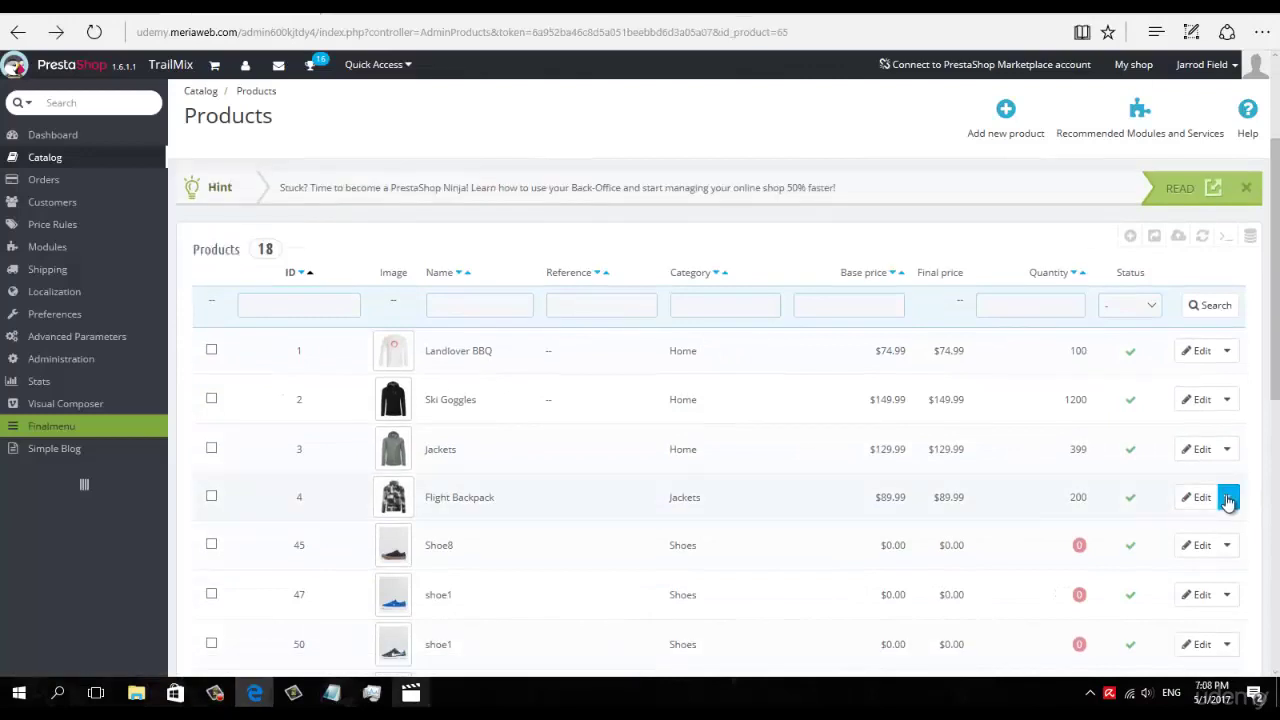
left_click(1226, 497)
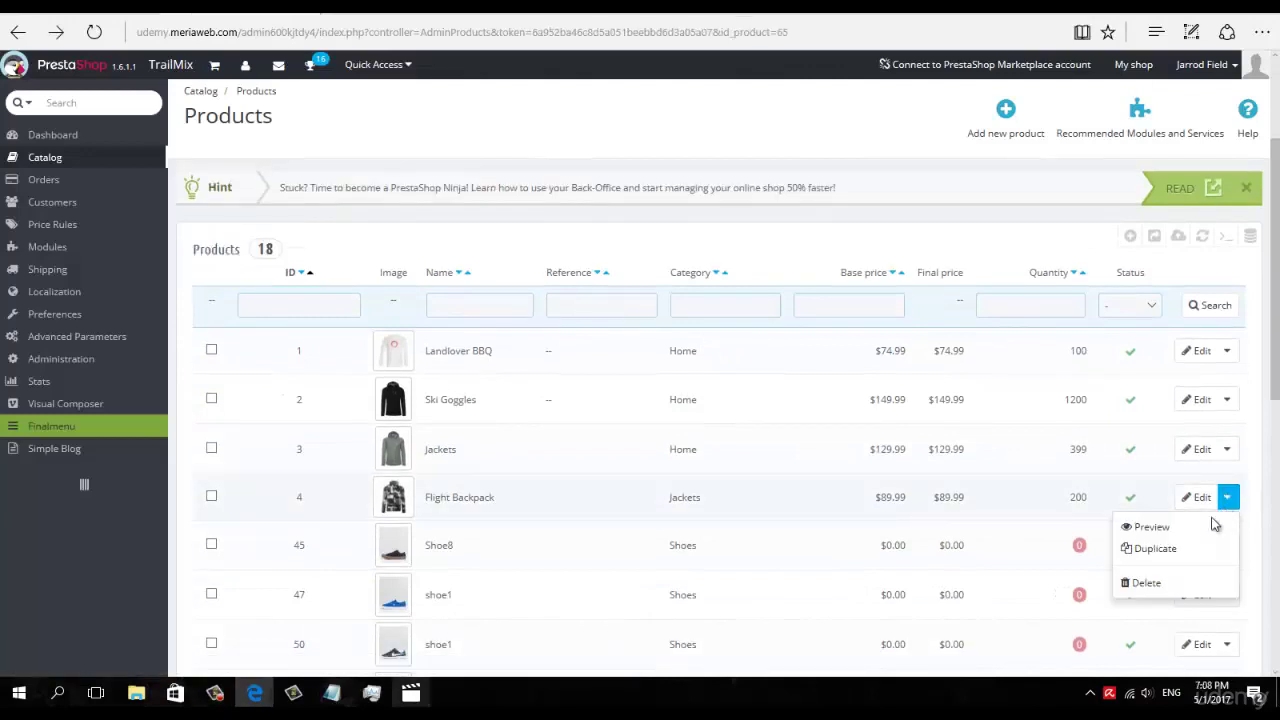
left_click(1145, 547)
key("Return")
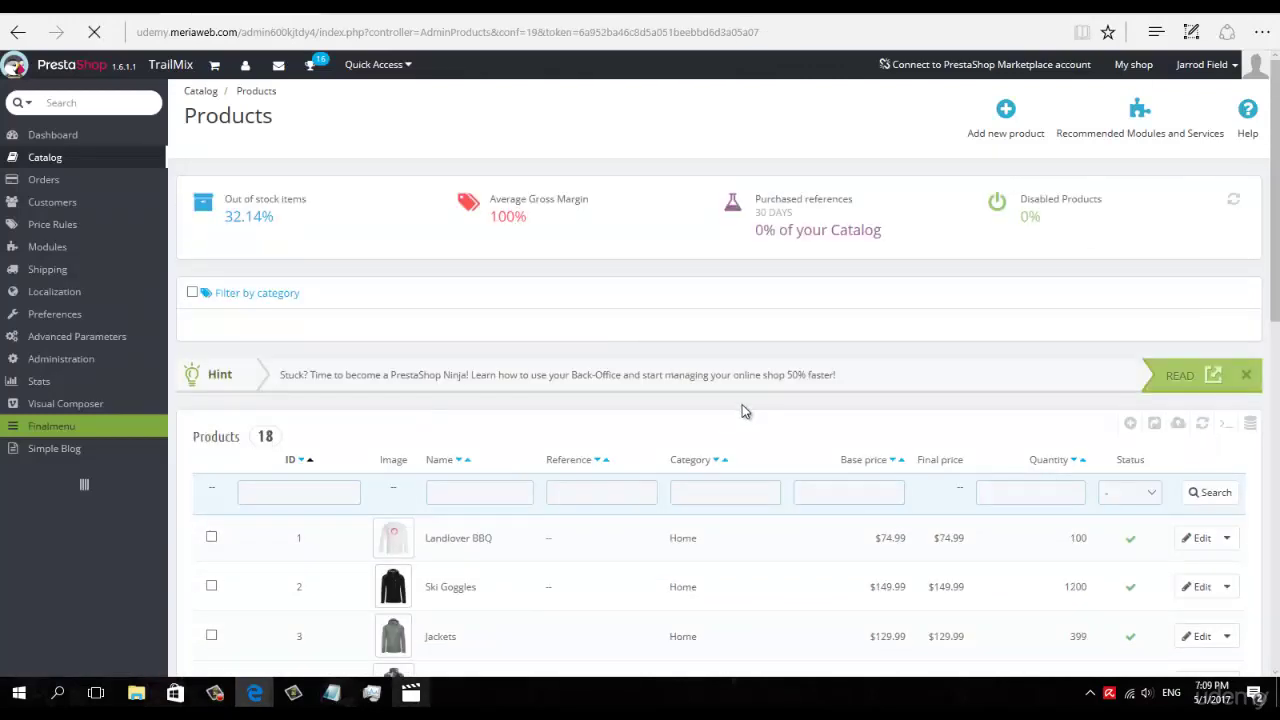
scroll(743, 405, "down", 15)
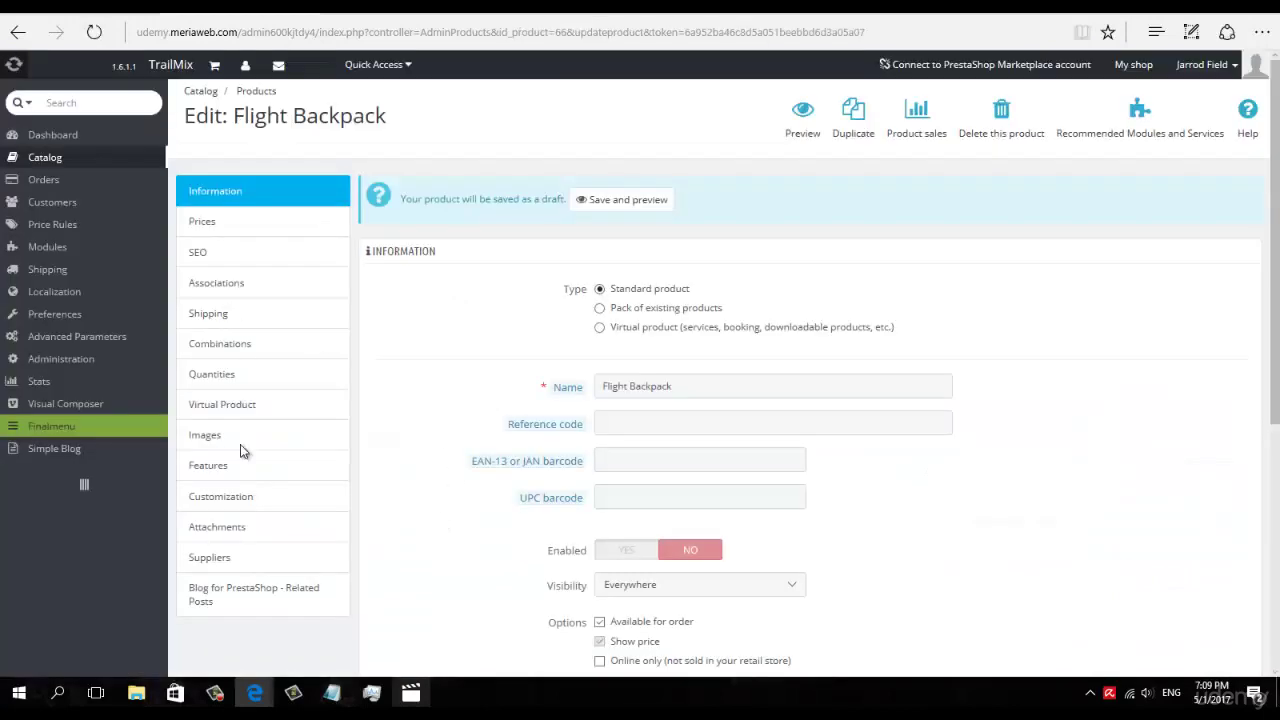
Step: Swap copy 66's image for Jacket2.jpg, save it, and enable the product
left_click(242, 445)
left_click(1168, 462)
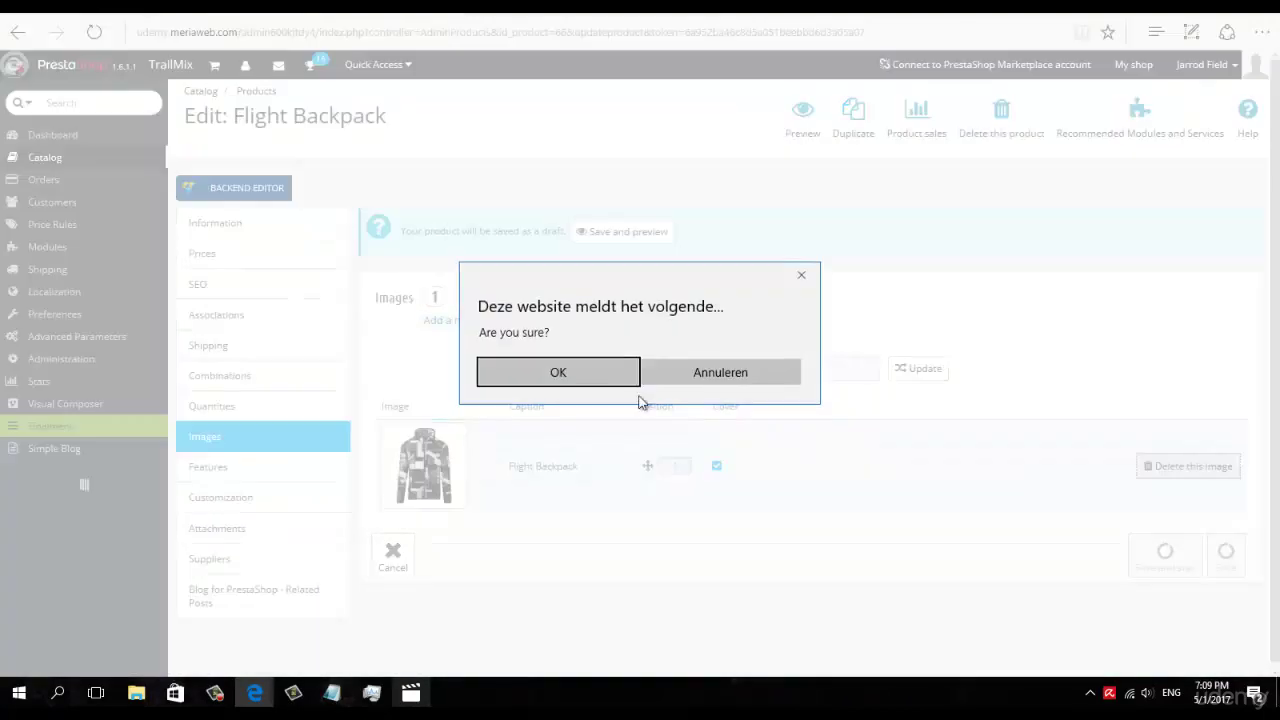
key("Return")
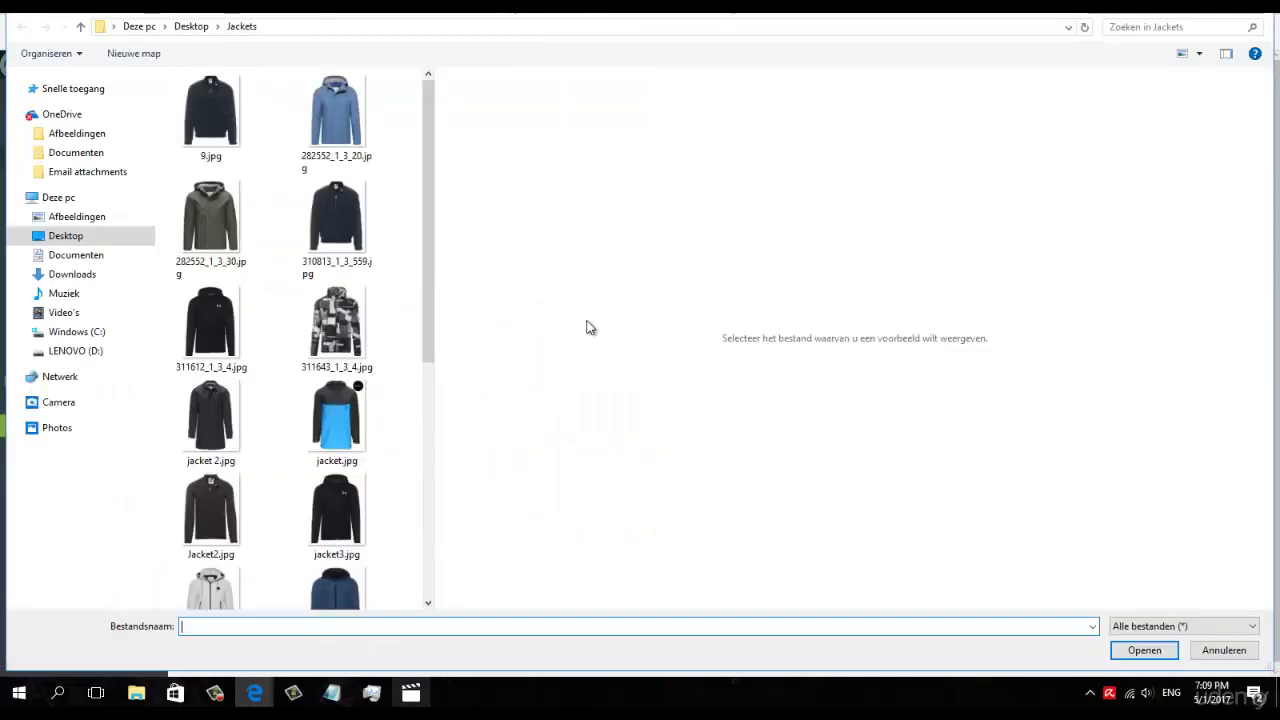
left_click(210, 510)
left_click(1144, 650)
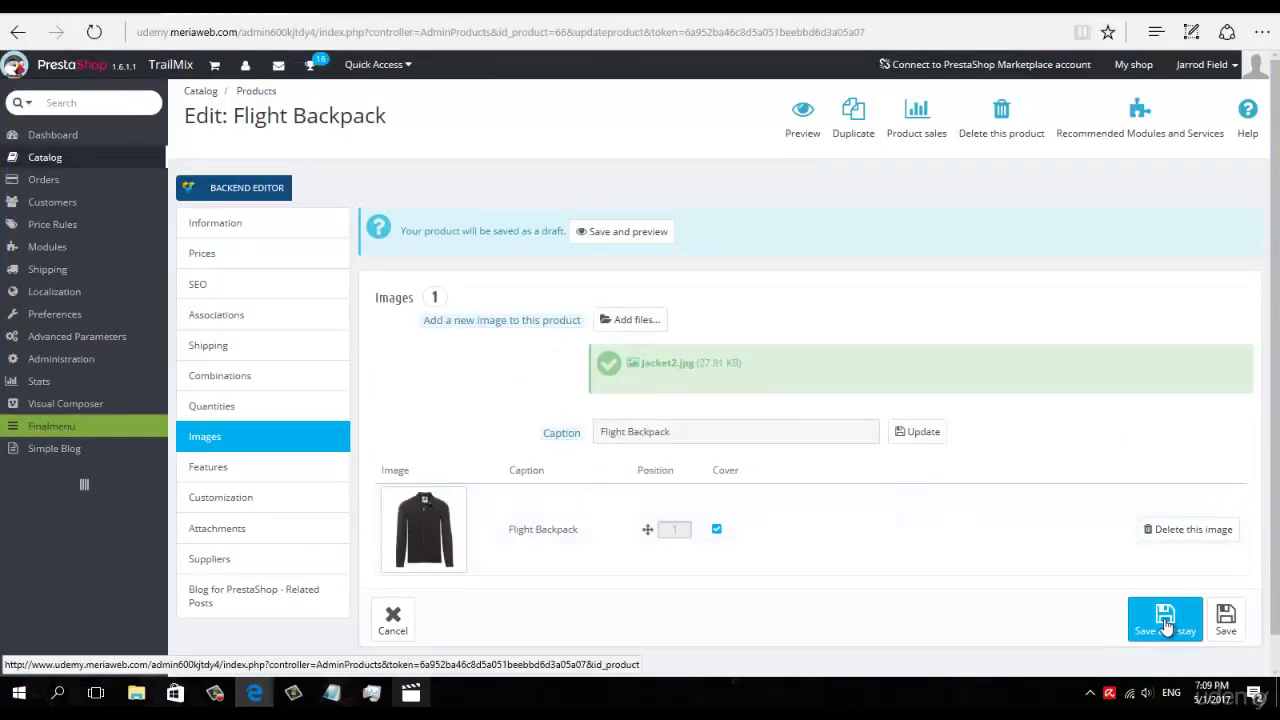
left_click(1165, 620)
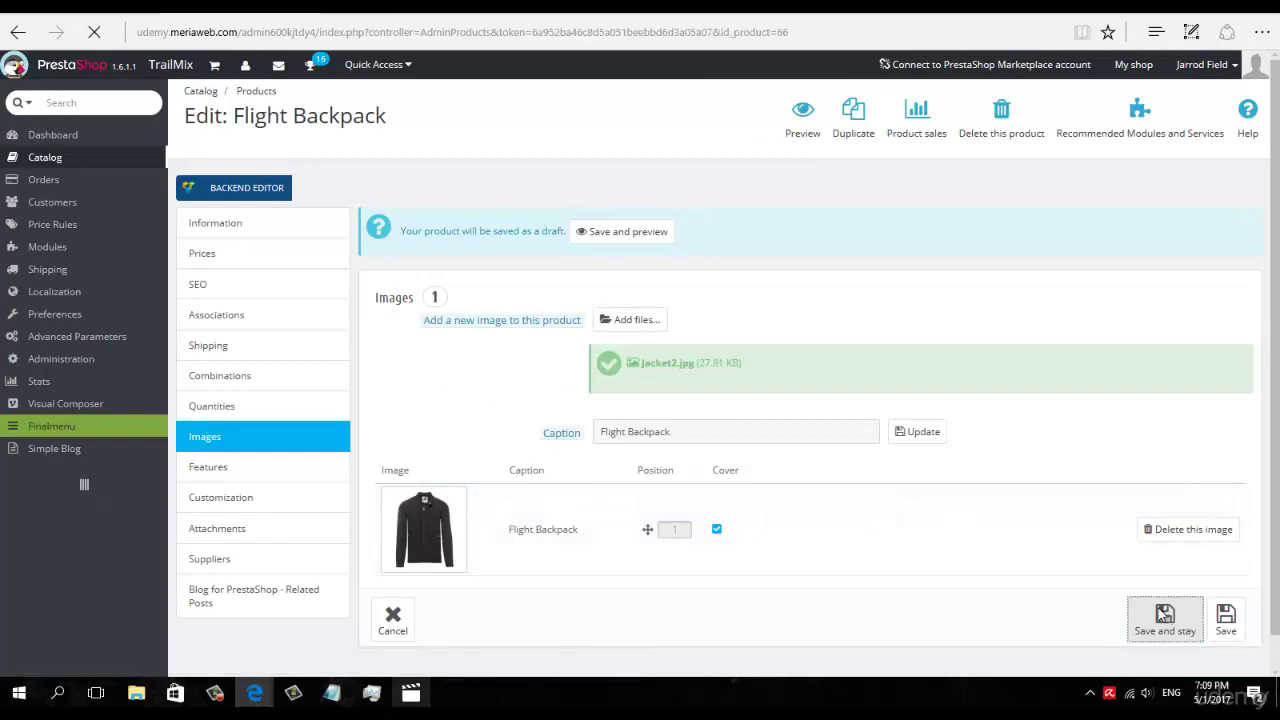
scroll(1076, 464, "down", 2)
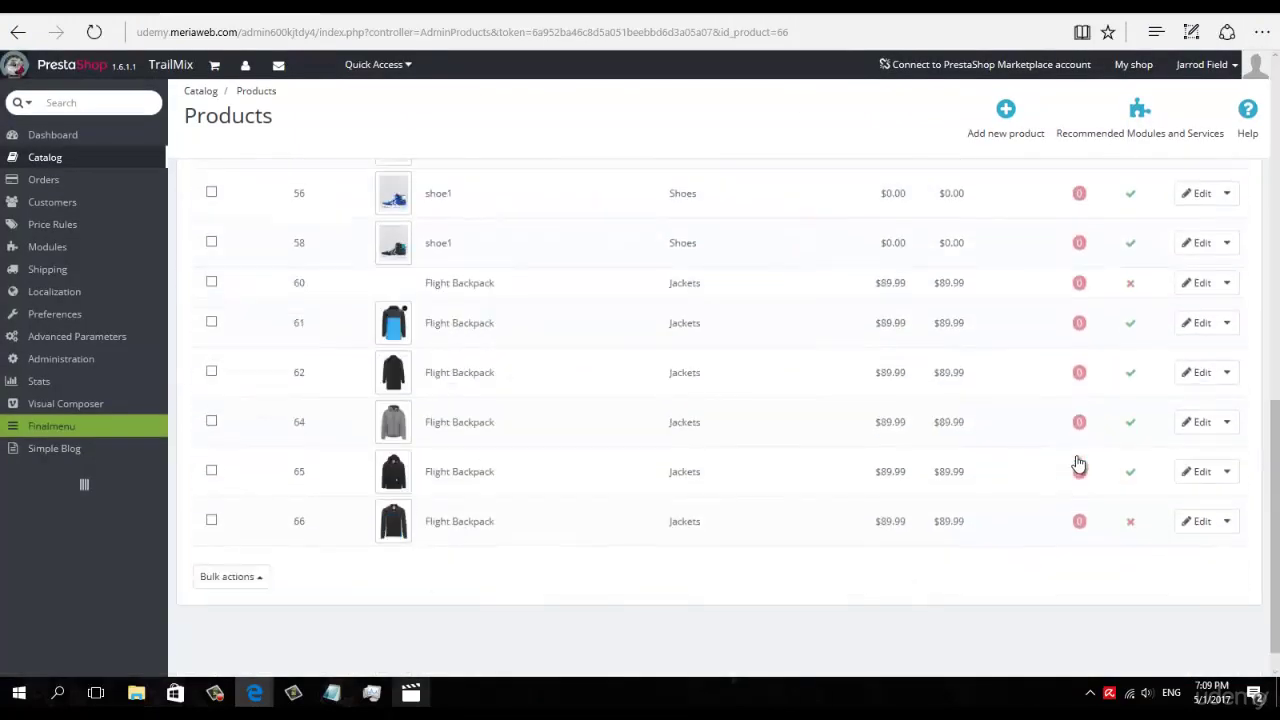
left_click(1131, 530)
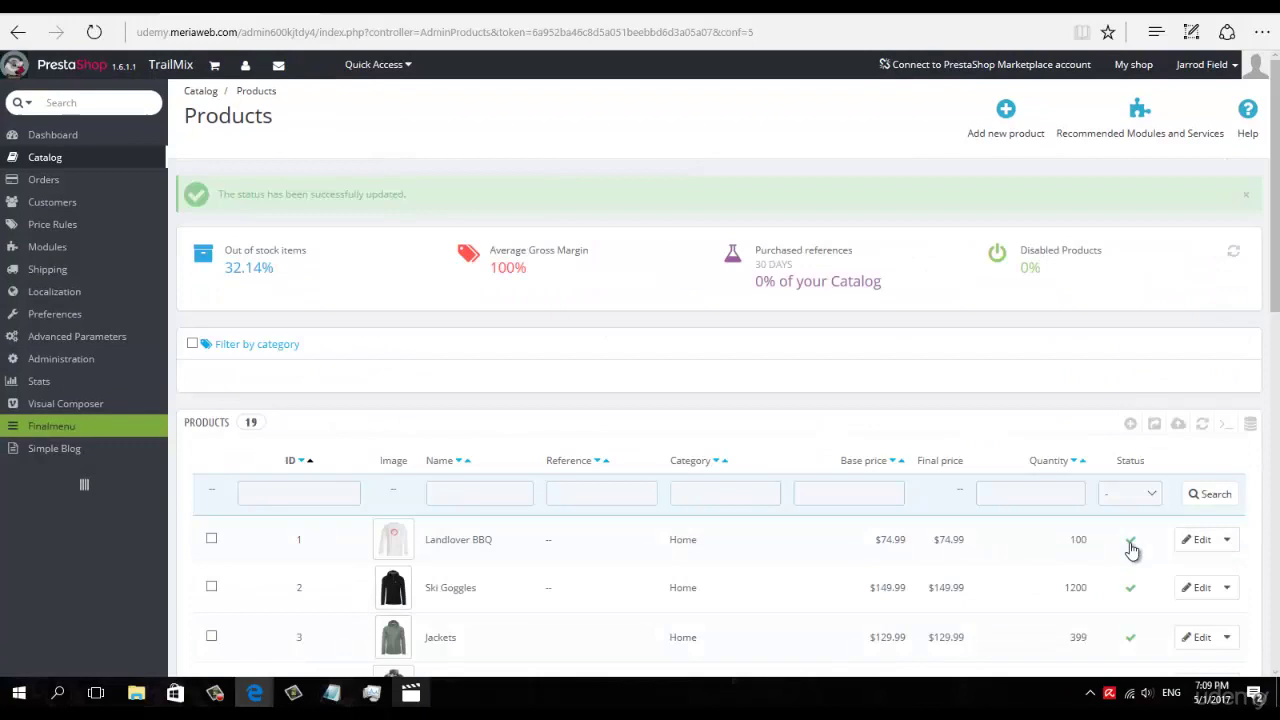
Step: Upload MasterJacket.jpg to product 65 and save it
scroll(1128, 543, "down", 10)
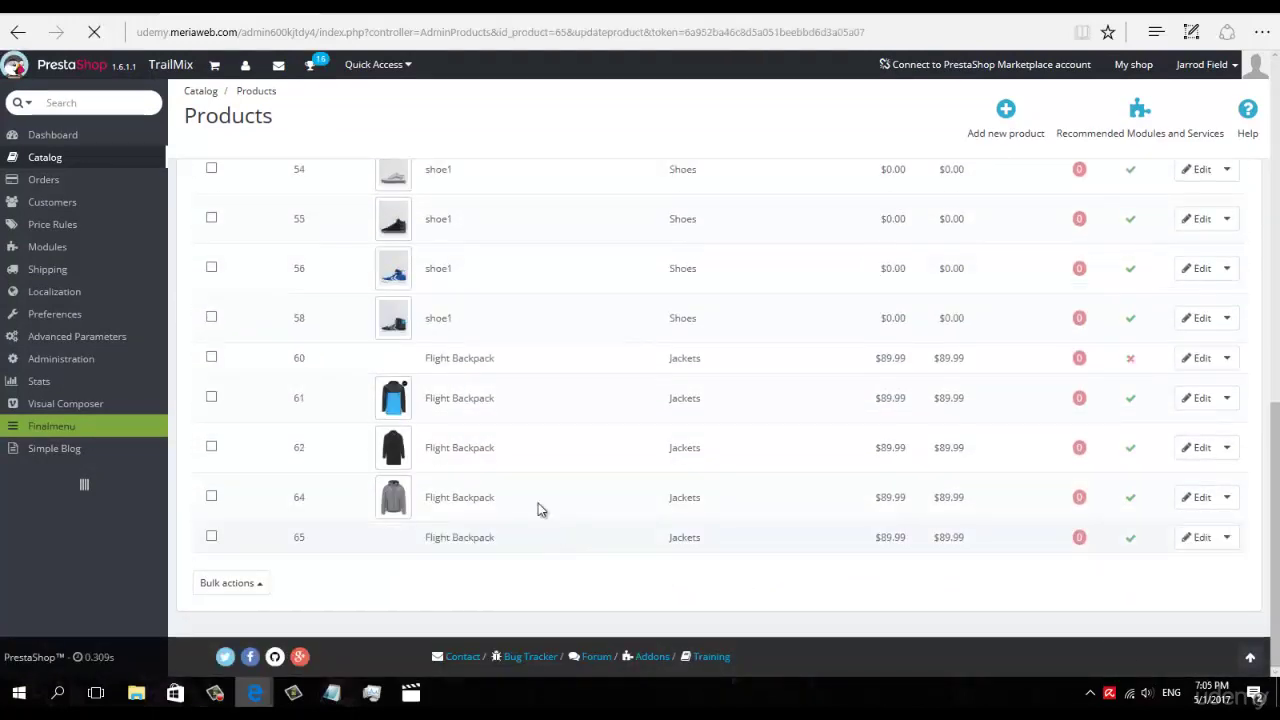
left_click(232, 434)
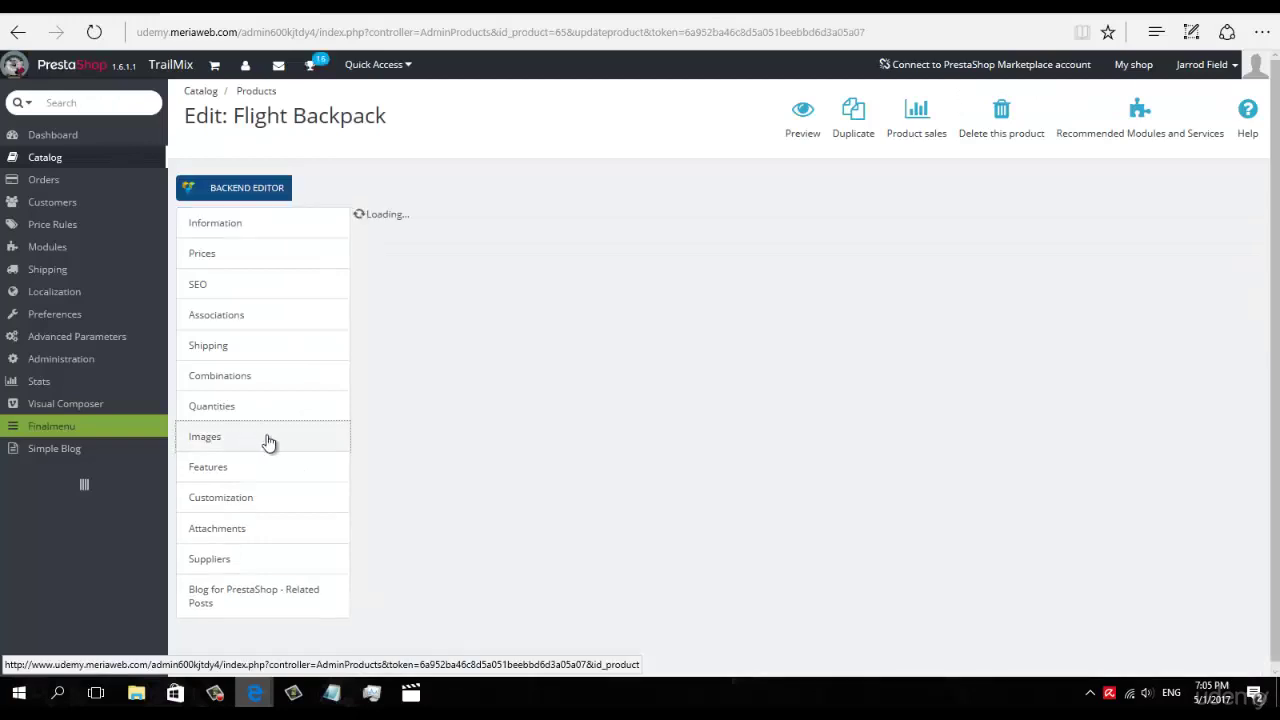
left_click(616, 260)
scroll(300, 340, "down", 5)
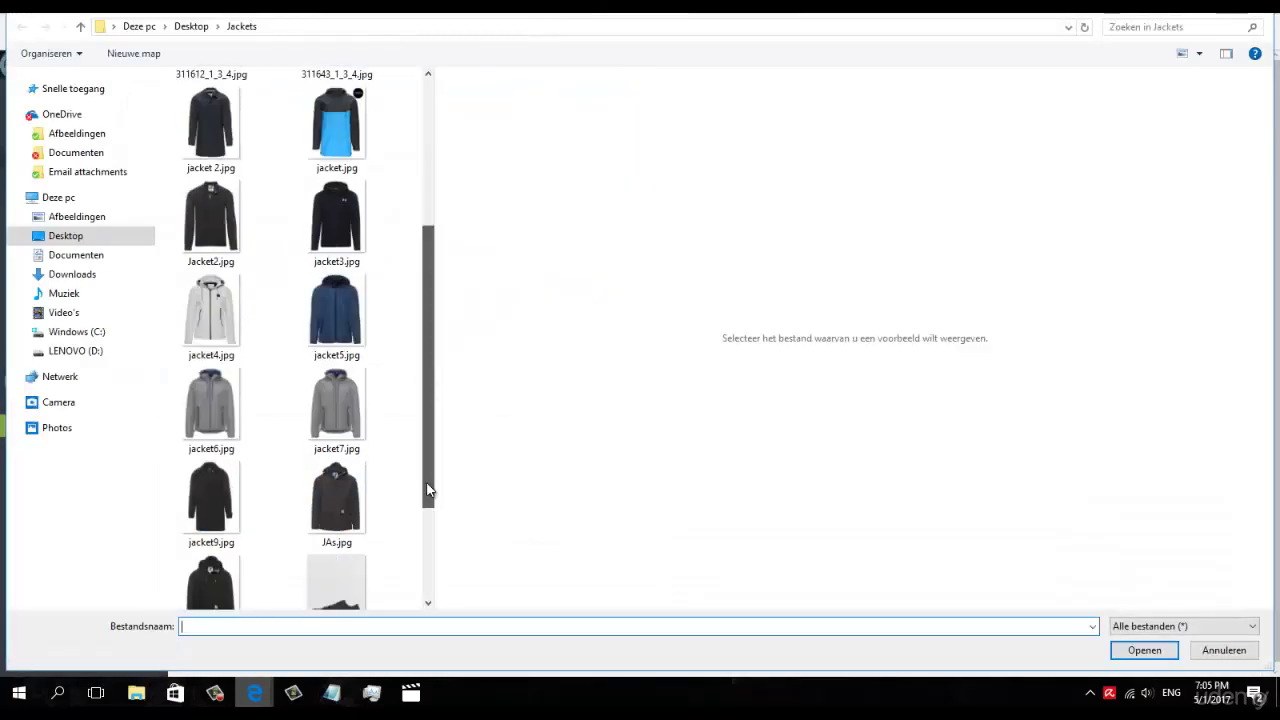
left_click(211, 466)
left_click(1144, 650)
left_click(690, 358)
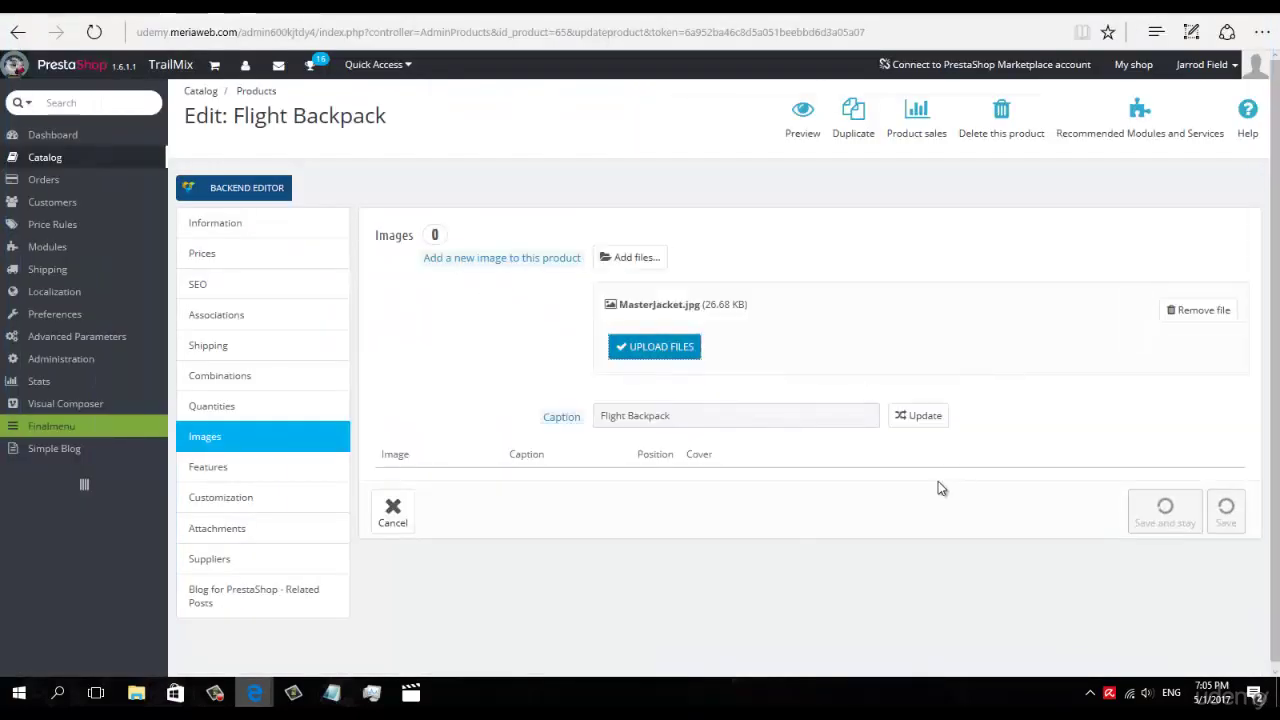
left_click(1225, 553)
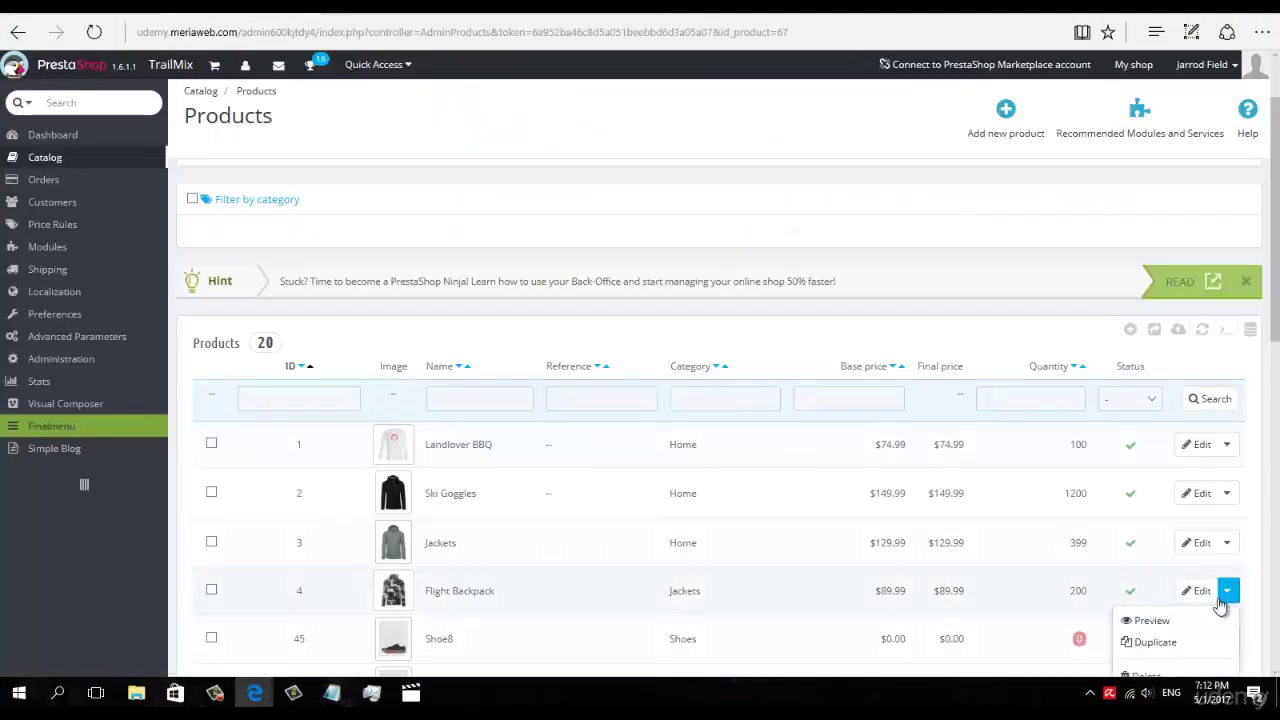
Step: Duplicate Flight Backpack again and give copy 68 the JAs.jpg image instead of the original
left_click(1154, 640)
left_click(627, 330)
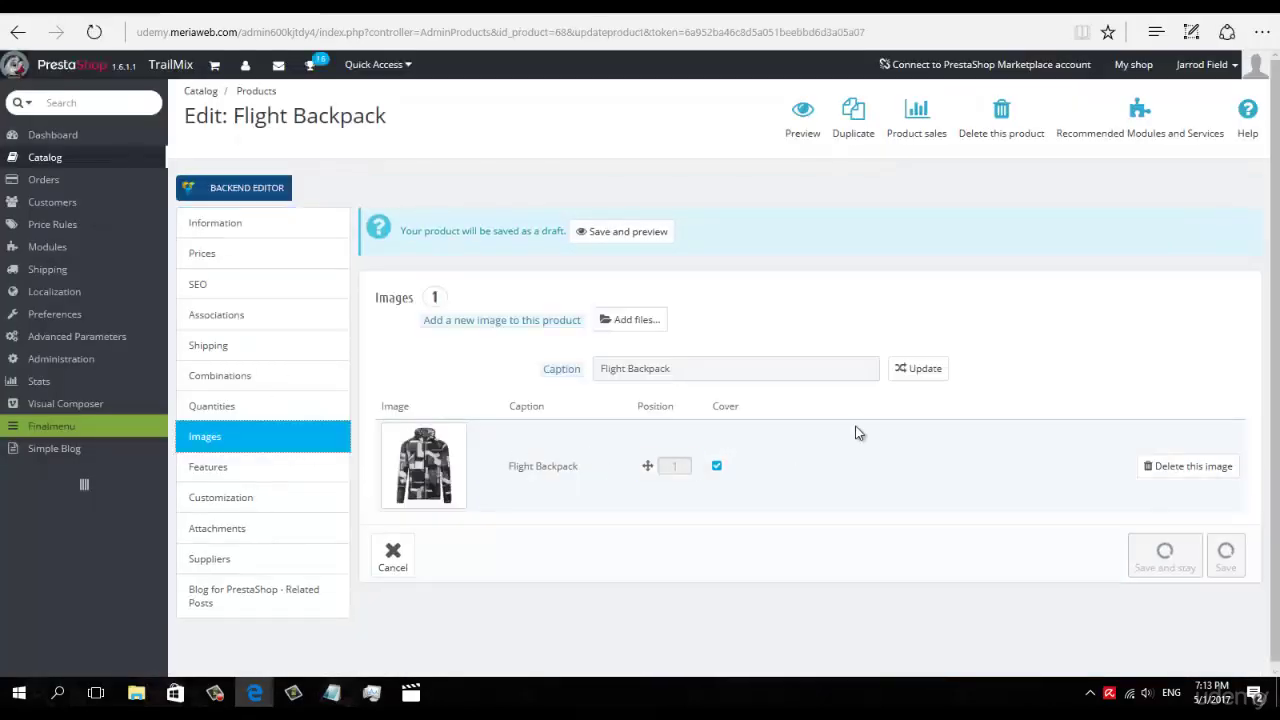
left_click(1186, 463)
left_click(608, 363)
left_click(632, 320)
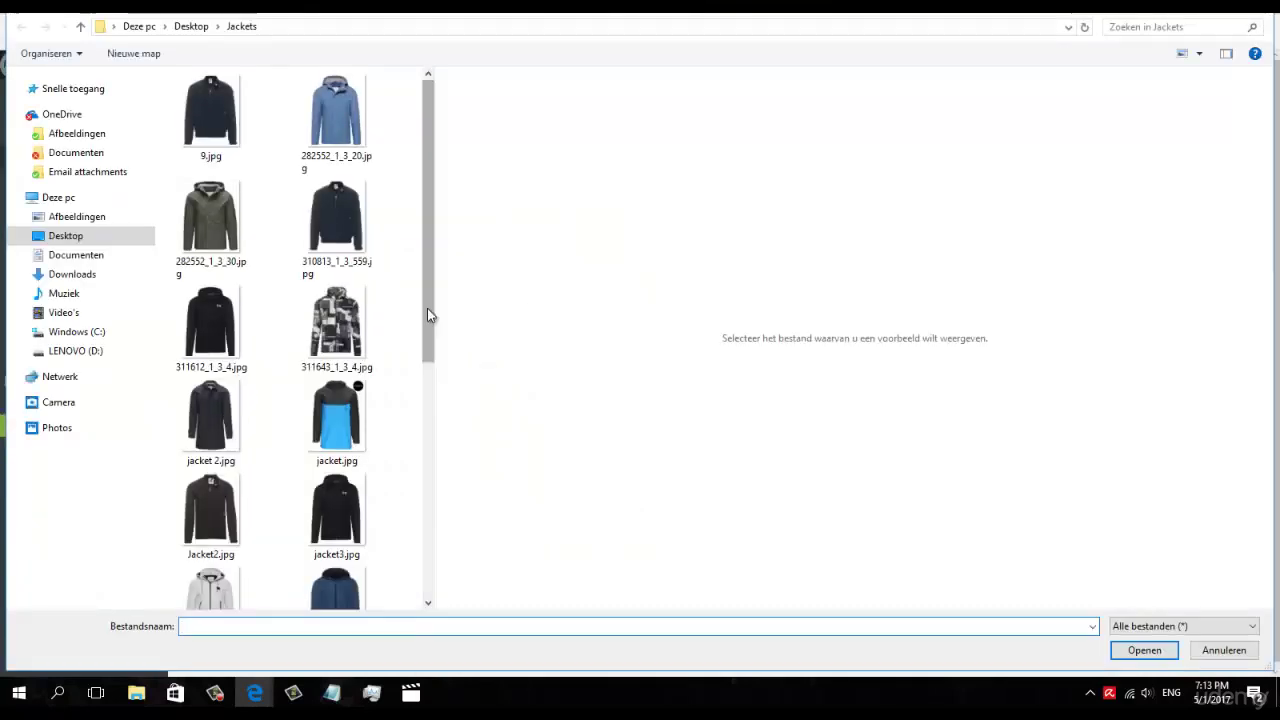
left_click_drag(429, 310, 440, 515)
left_click(336, 405)
left_click(1116, 651)
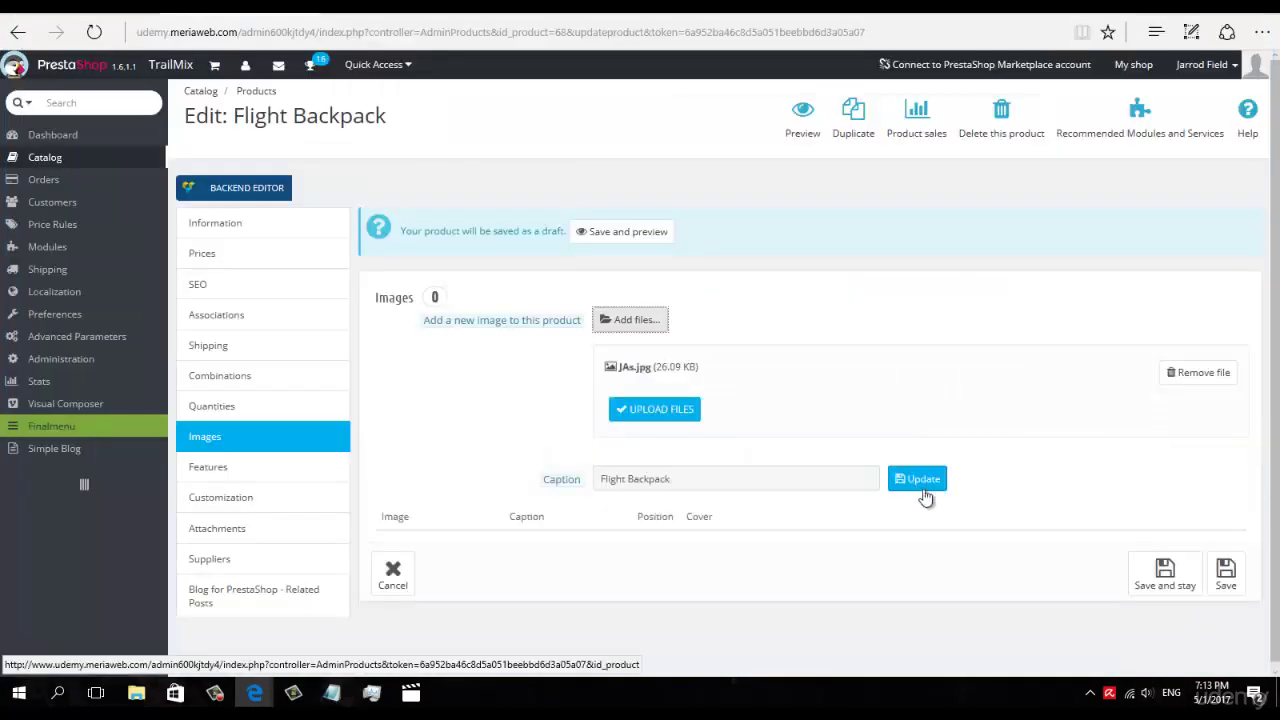
left_click(1222, 613)
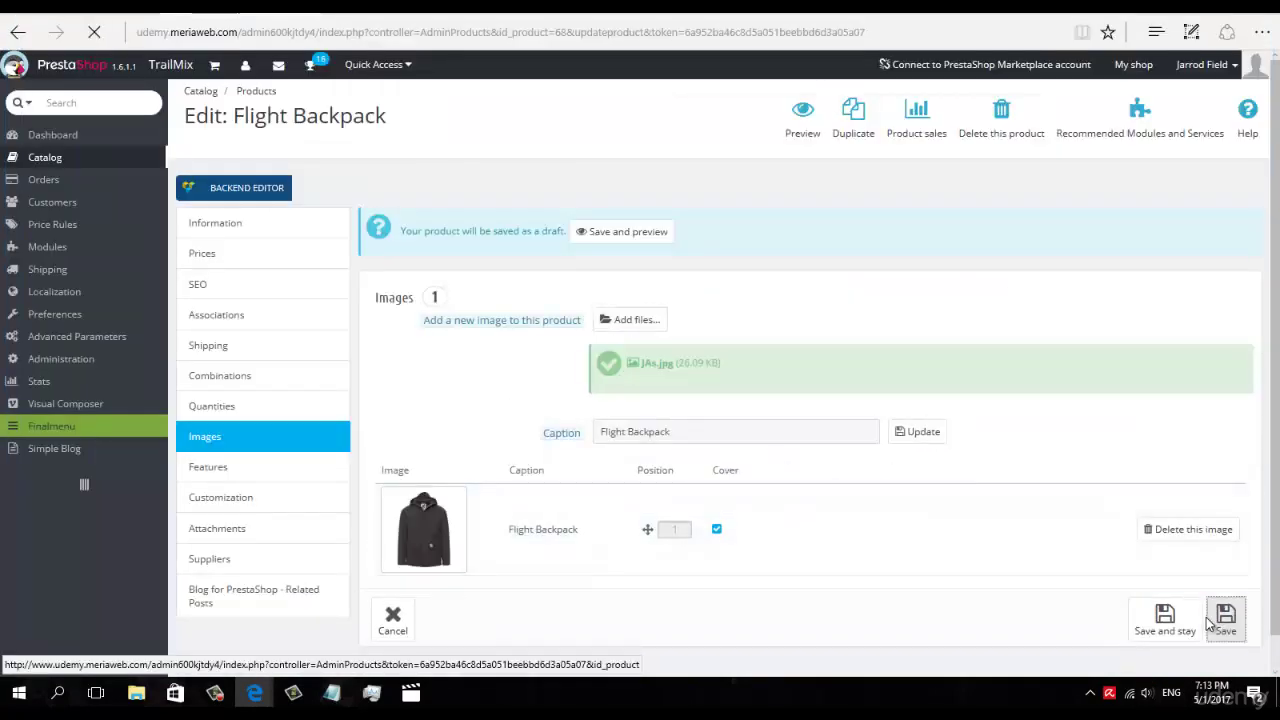
Step: Reload the storefront Jackets page and check its eight items
scroll(1137, 563, "down", 10)
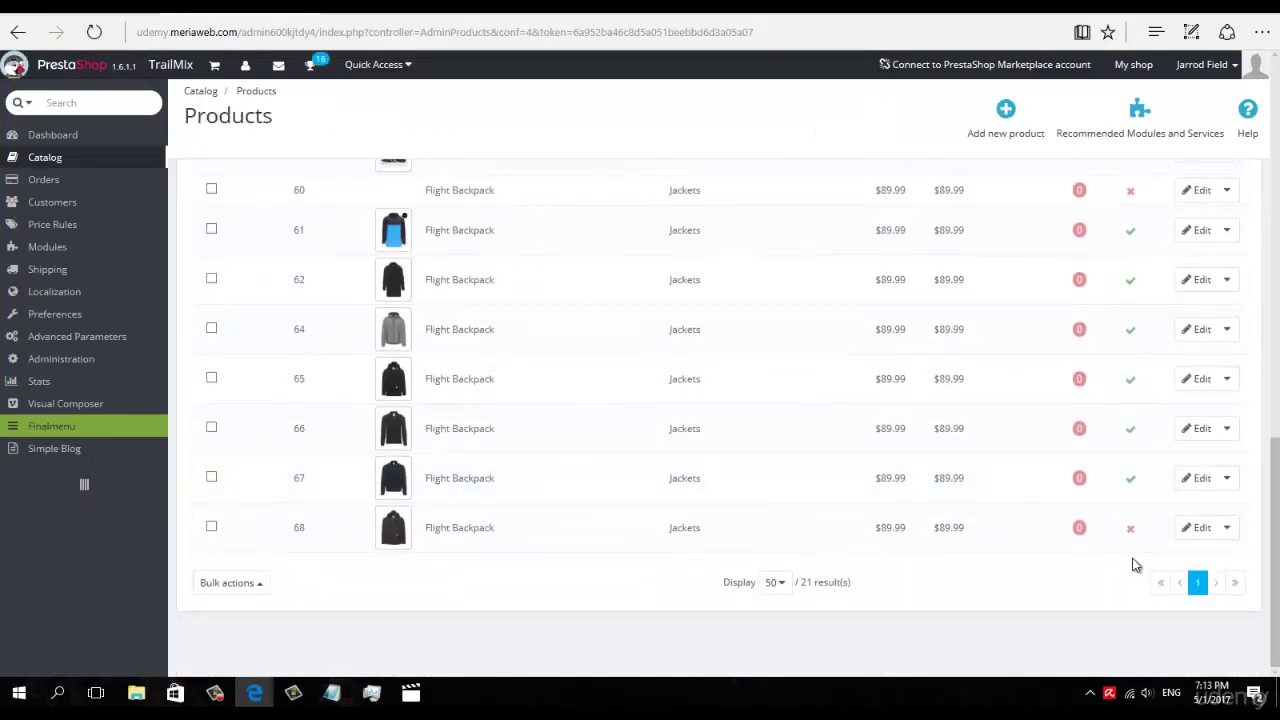
left_click(120, 14)
key("F5")
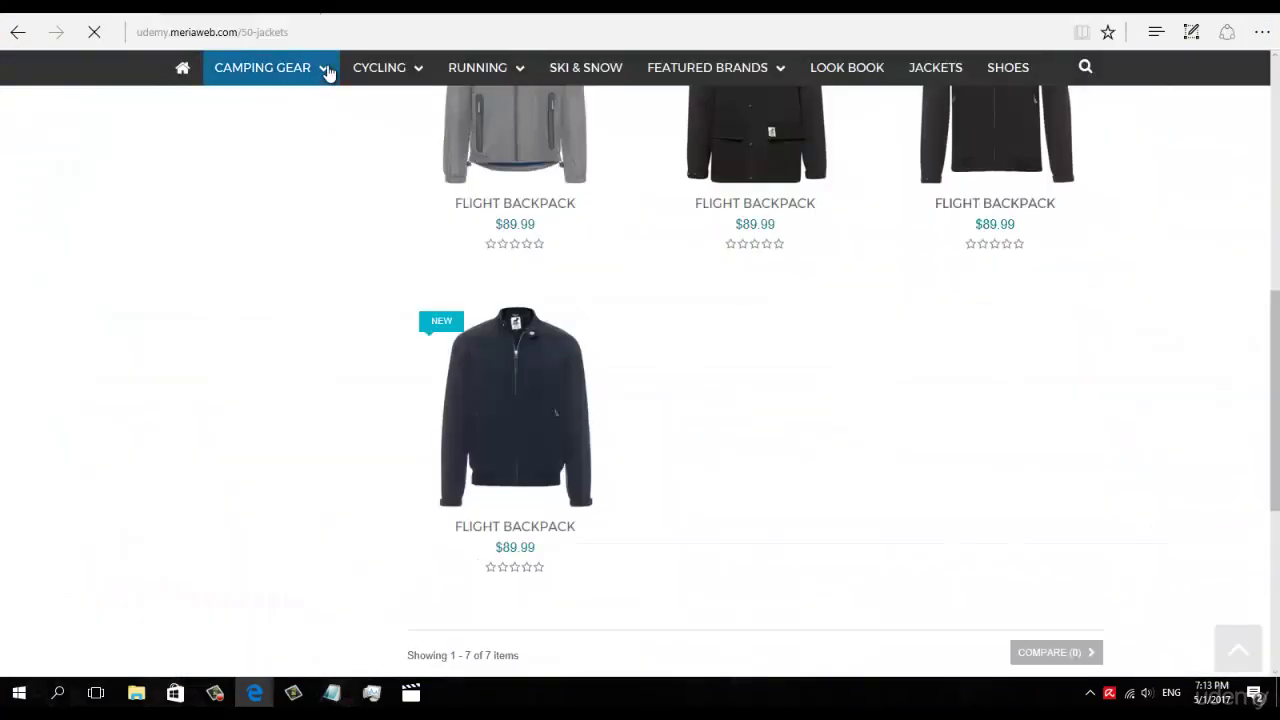
scroll(330, 303, "down", 8)
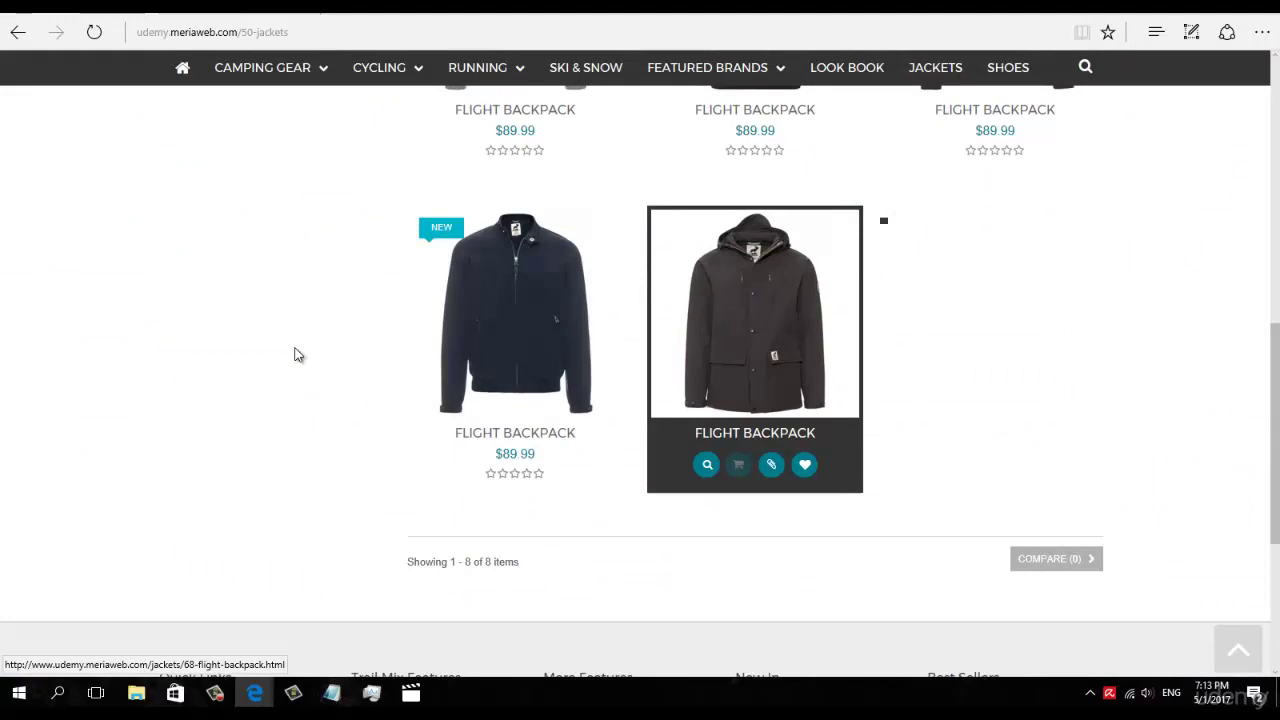
scroll(49, 366, "up", 5)
scroll(51, 366, "down", 2)
scroll(52, 366, "down", 1)
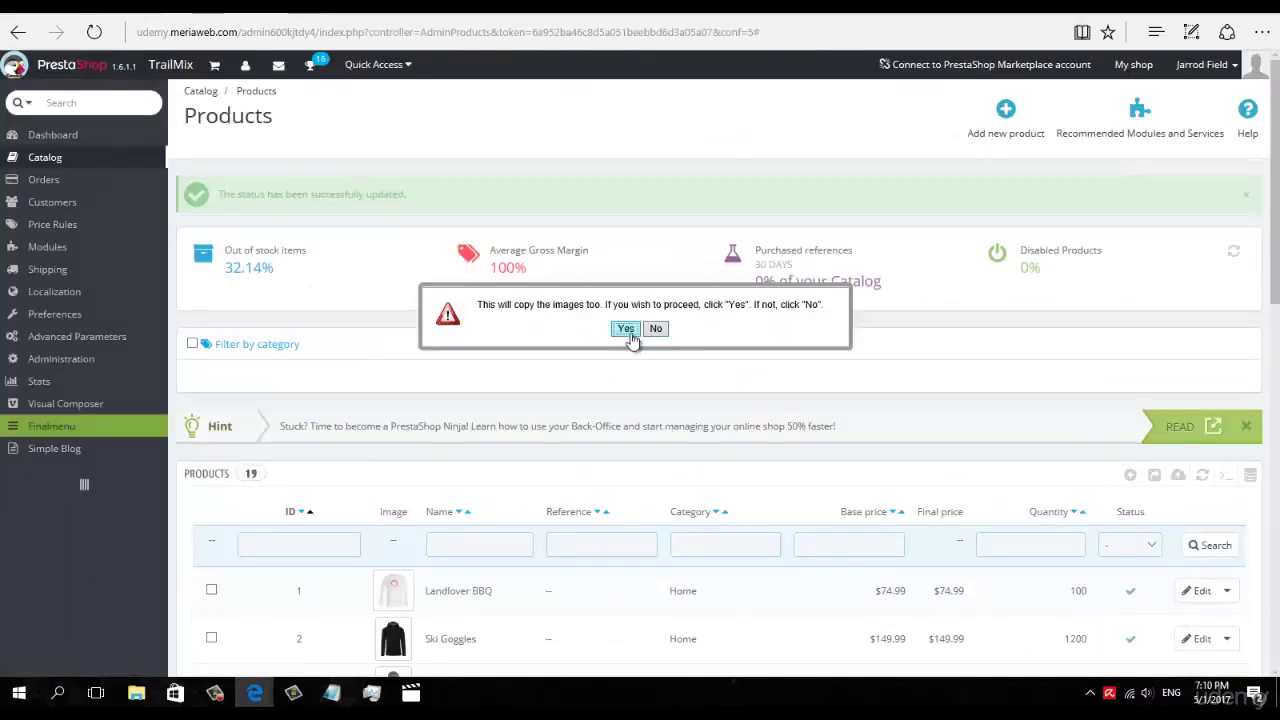
Step: Accept copying images for the new duplicate and enable product 67
left_click(625, 329)
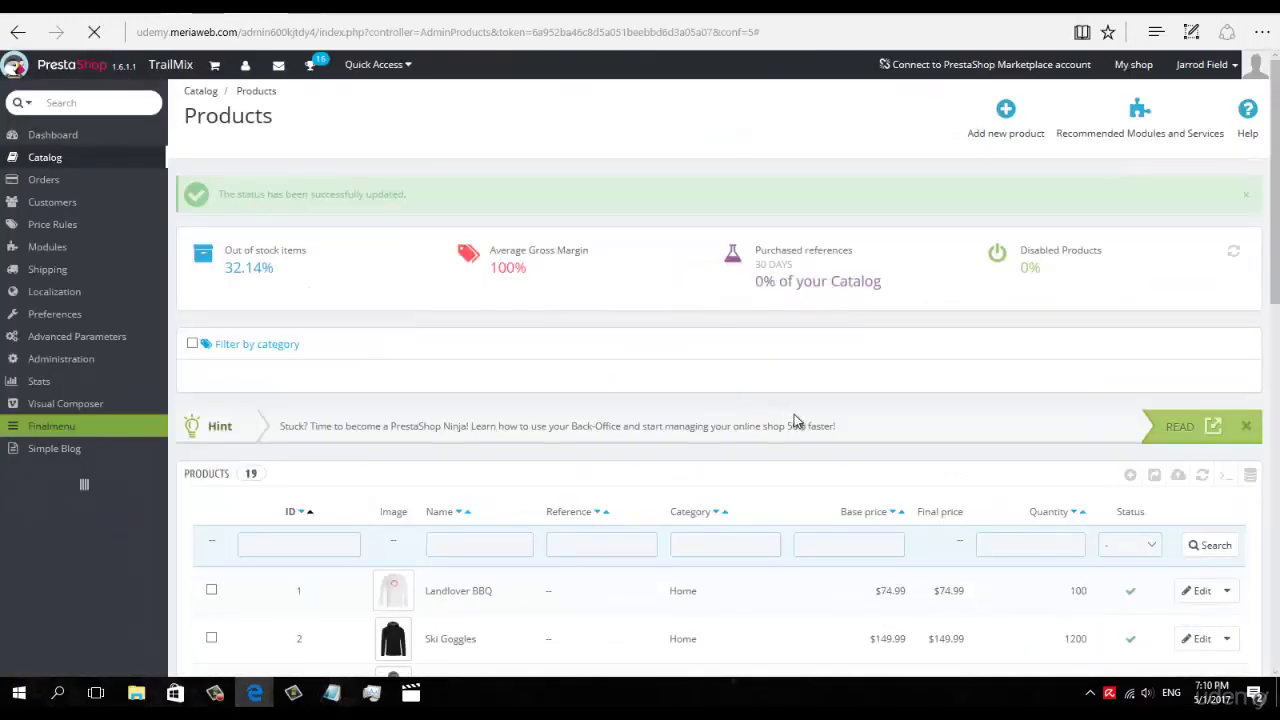
scroll(826, 410, "down", 10)
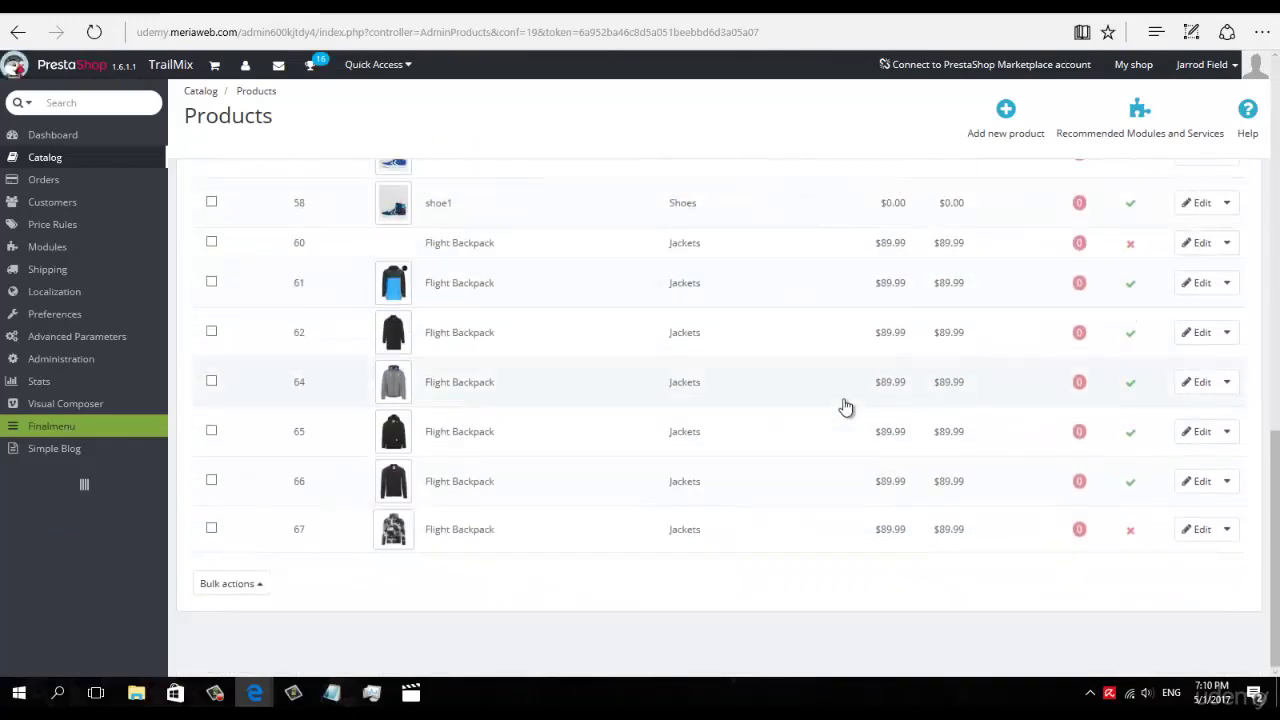
left_click(1131, 534)
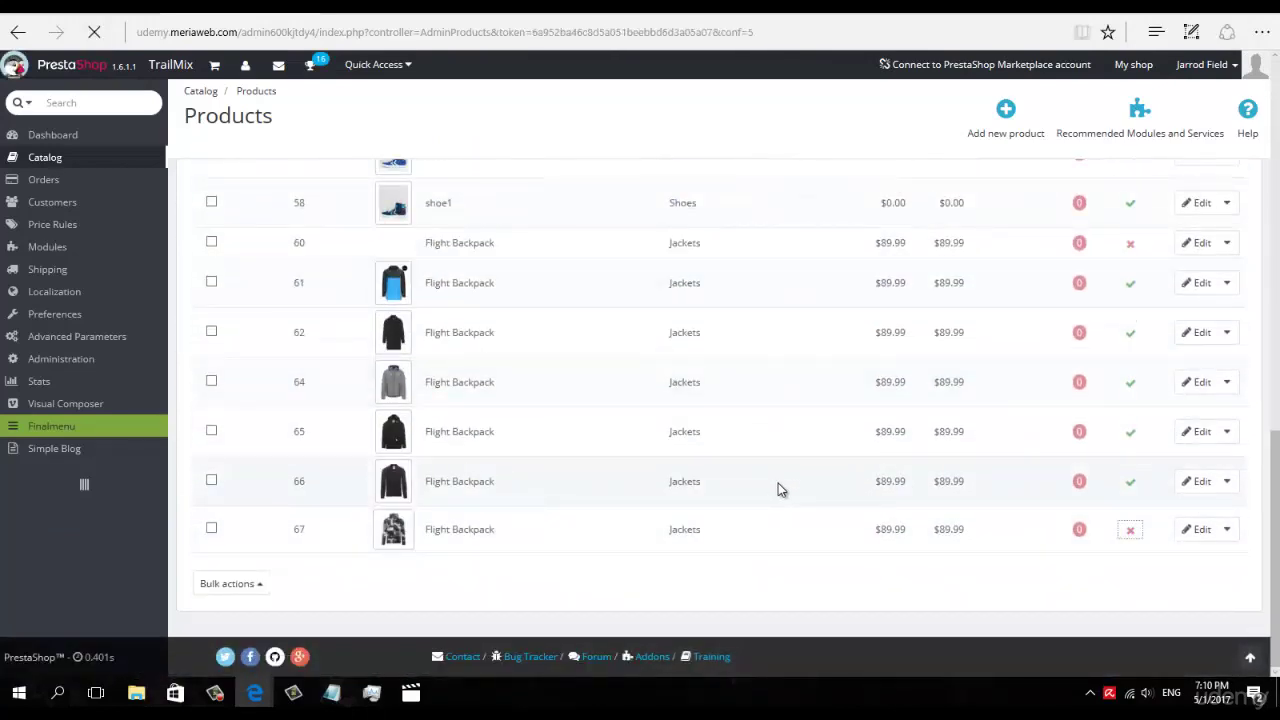
scroll(481, 578, "down", 10)
Step: Replace product 67's image with 310813_1_3_559.jpg and save
left_click(482, 547)
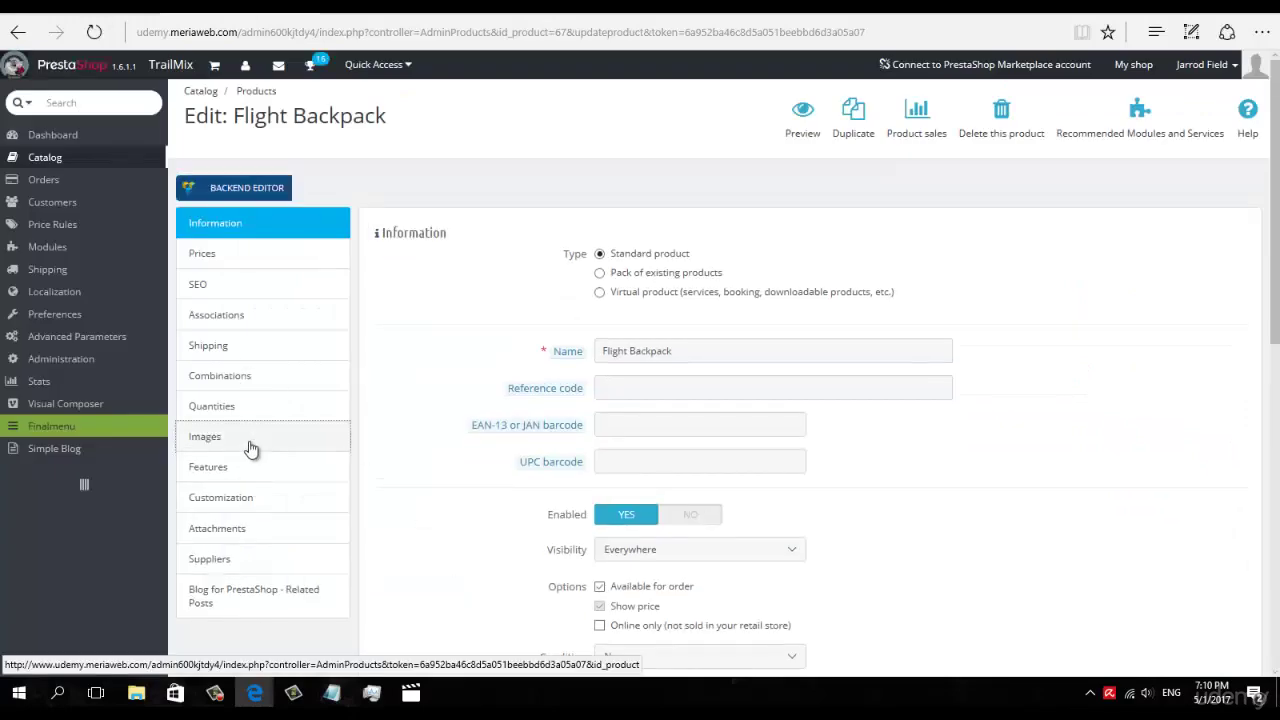
left_click(246, 445)
left_click(1186, 403)
left_click(626, 256)
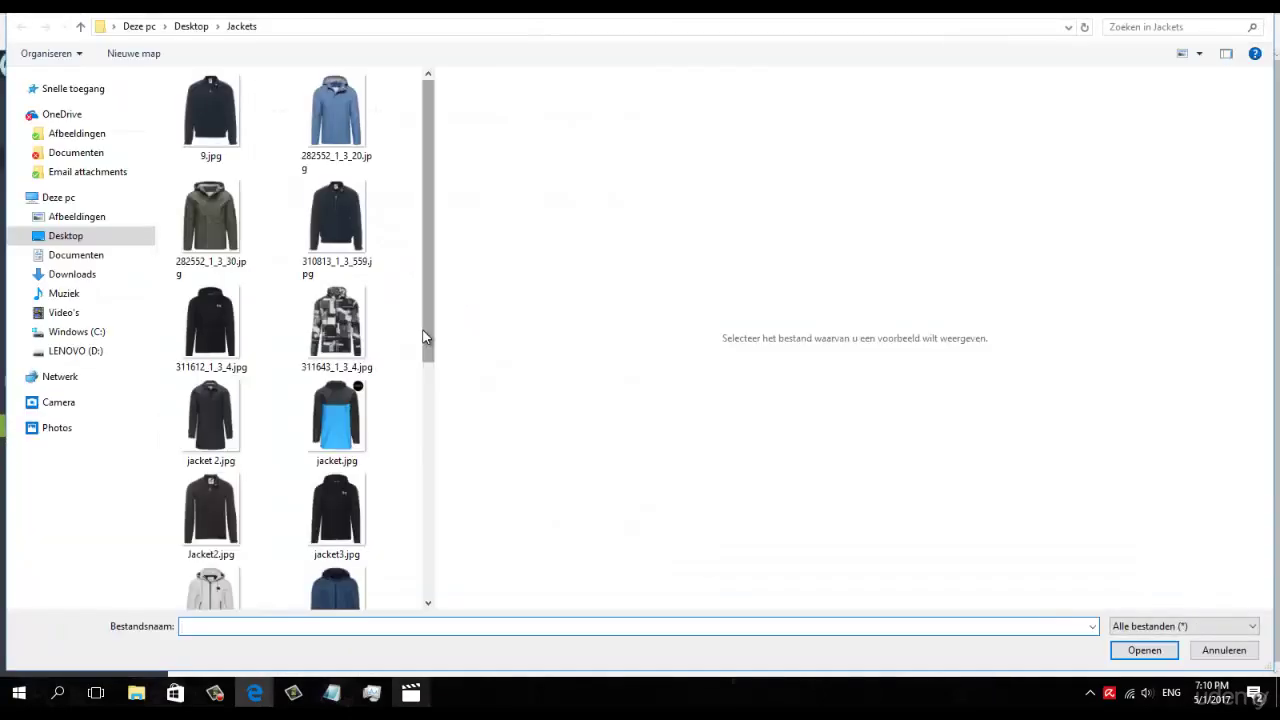
scroll(382, 362, "down", 2)
left_click(336, 150)
left_click(1141, 652)
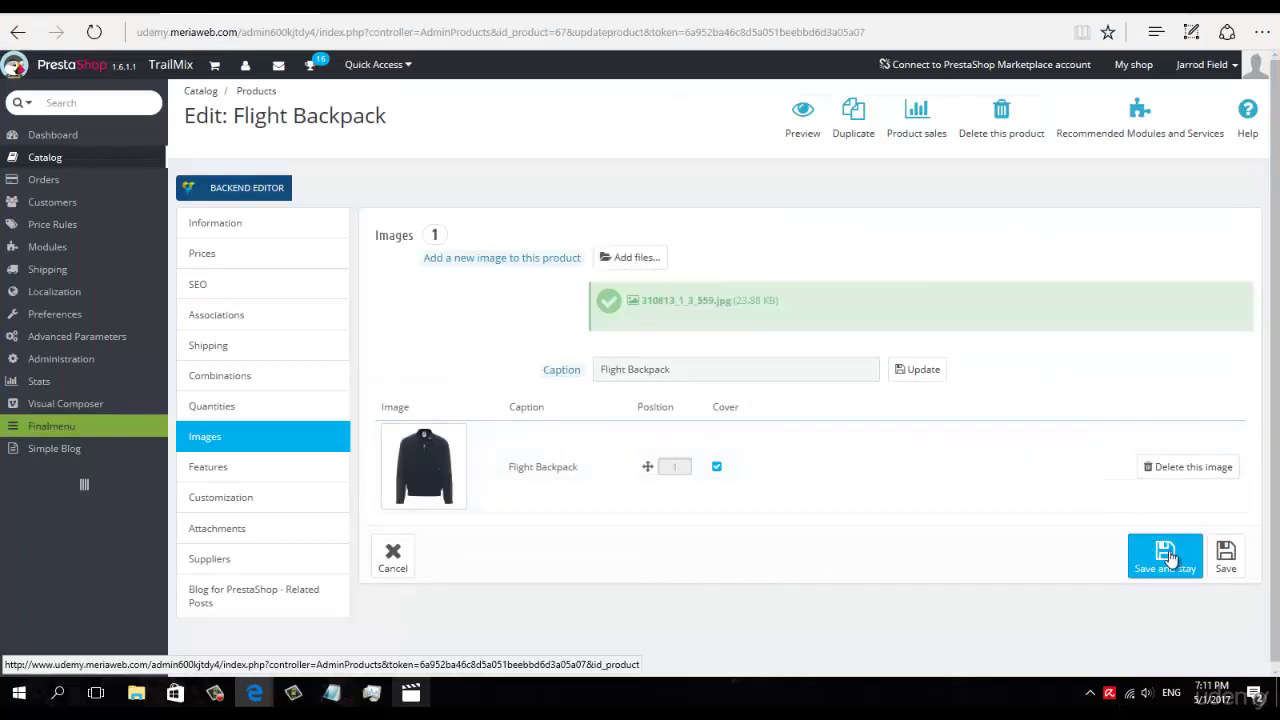
left_click(1226, 556)
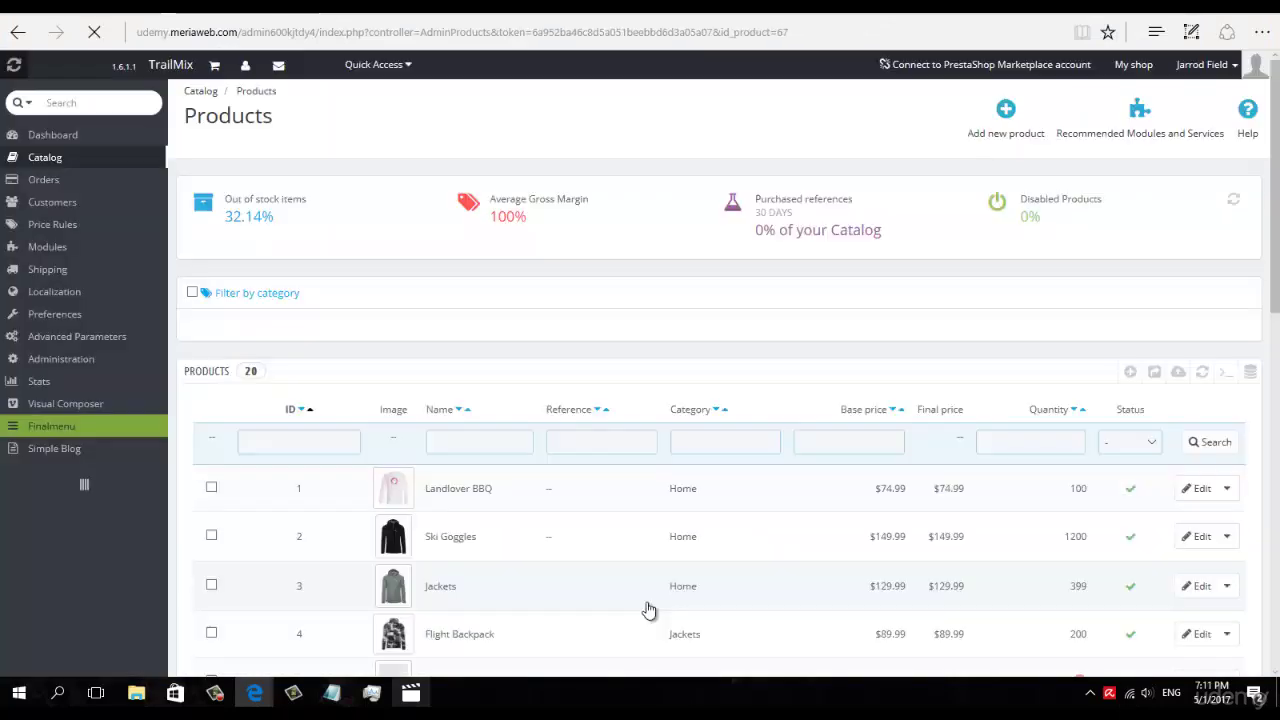
Step: Reload the storefront Jackets page to show product 67
key("ctrl+Tab")
key("F5")
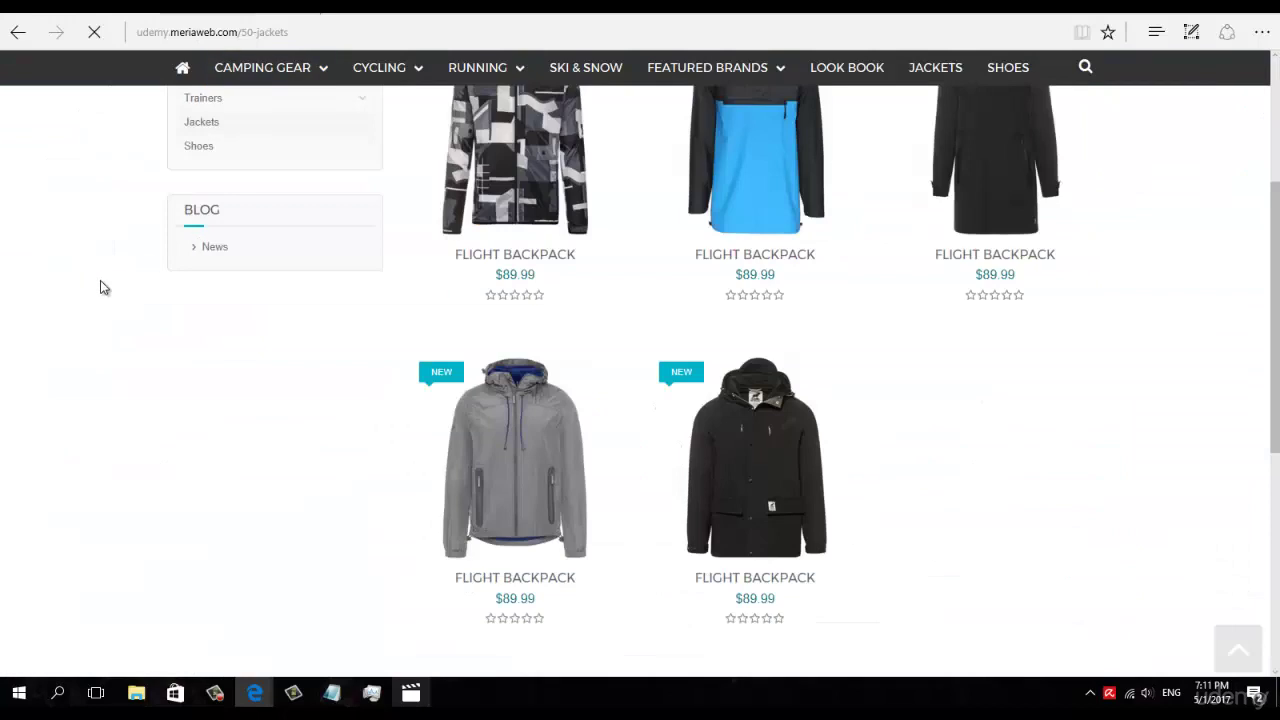
scroll(119, 289, "down", 4)
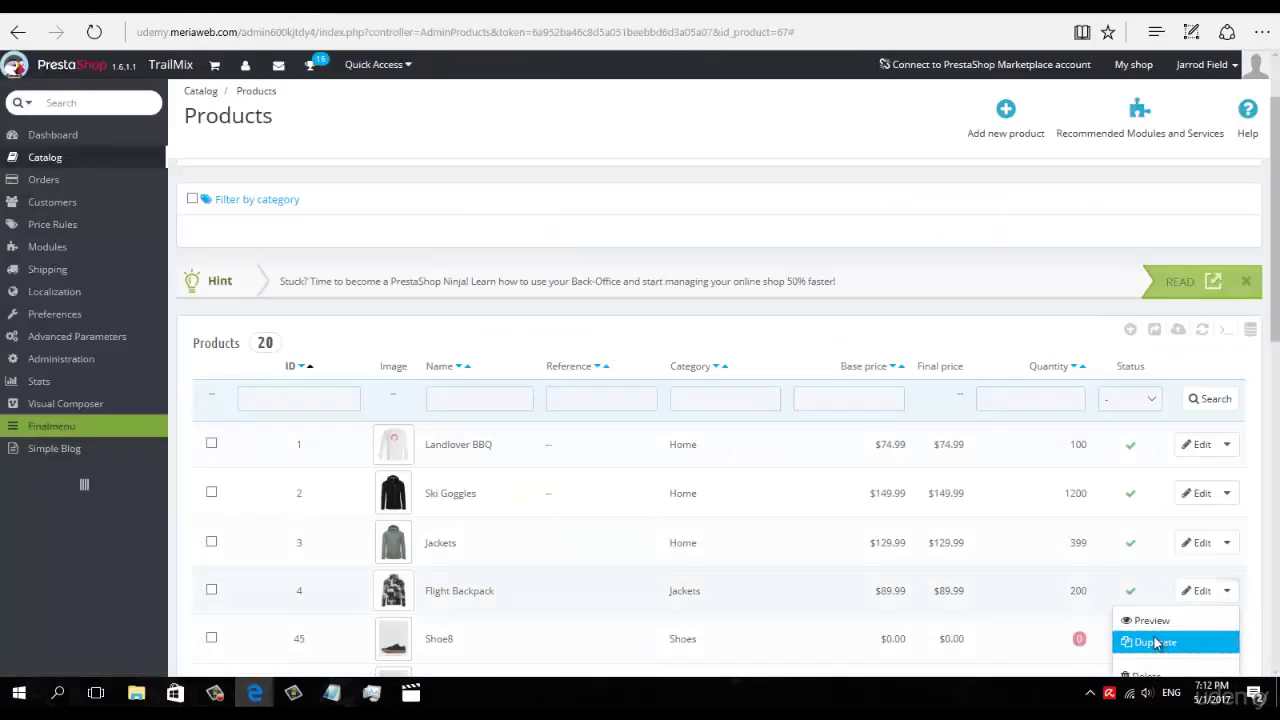
Step: Duplicate the original Flight Backpack with its images
left_click(1135, 640)
left_click(630, 329)
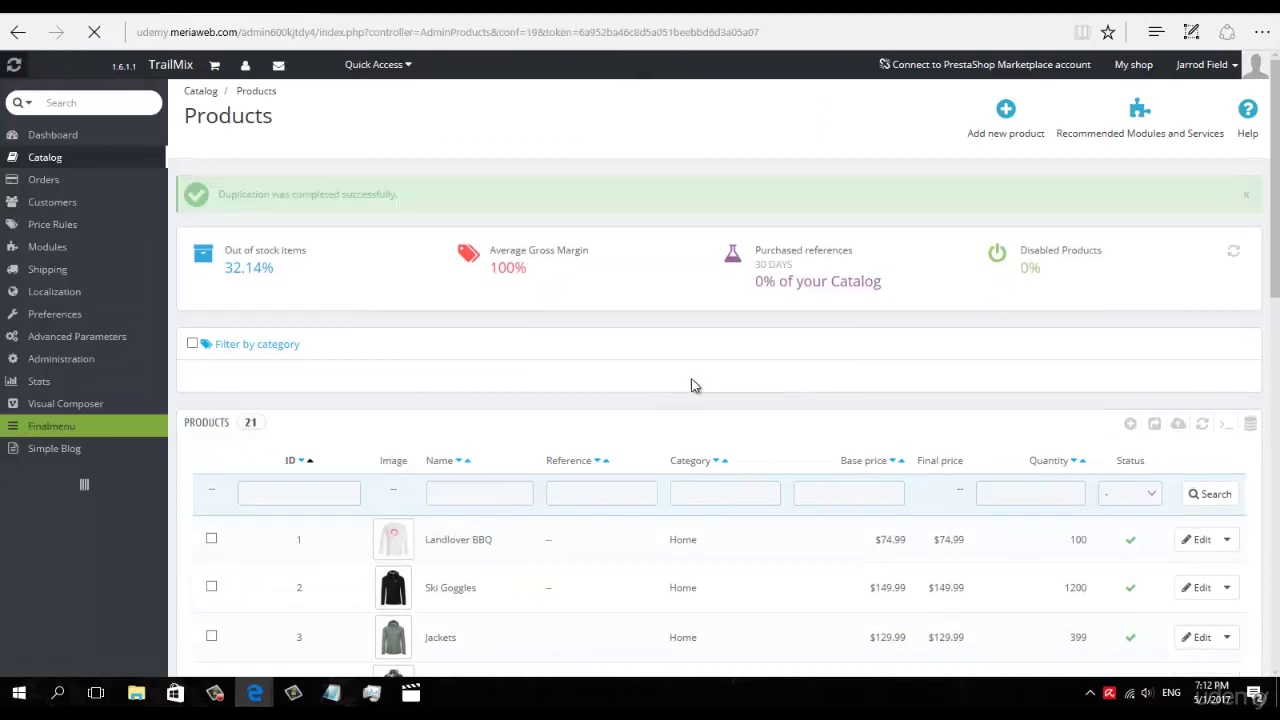
scroll(714, 371, "down", 15)
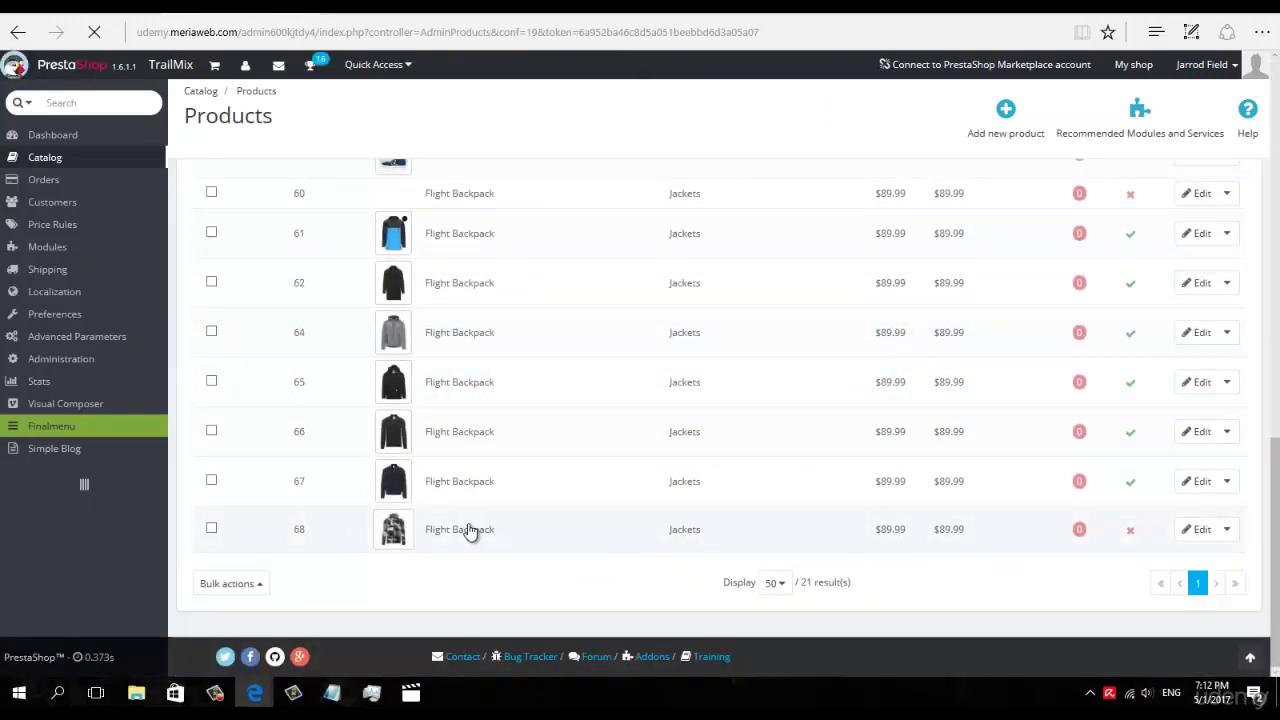
Step: Replace copy 68's jacket image with JAs.jpg and save it
left_click(470, 531)
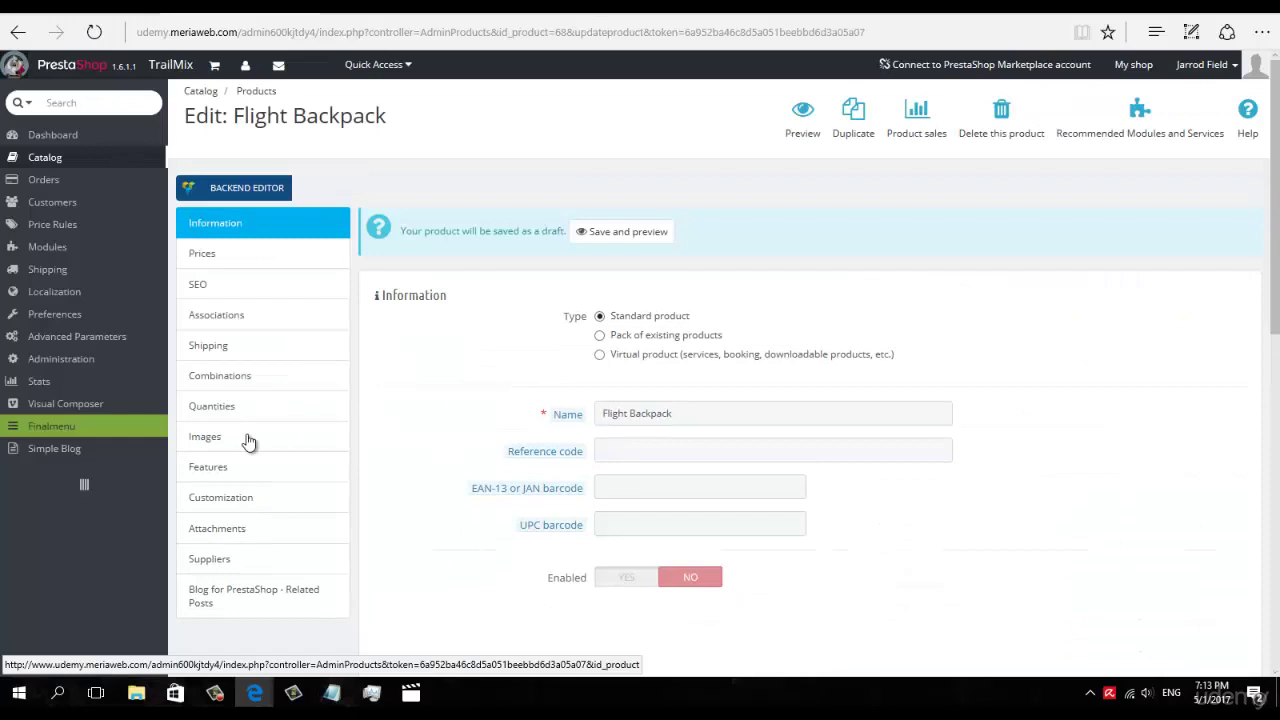
left_click(250, 437)
left_click(1188, 466)
left_click(557, 369)
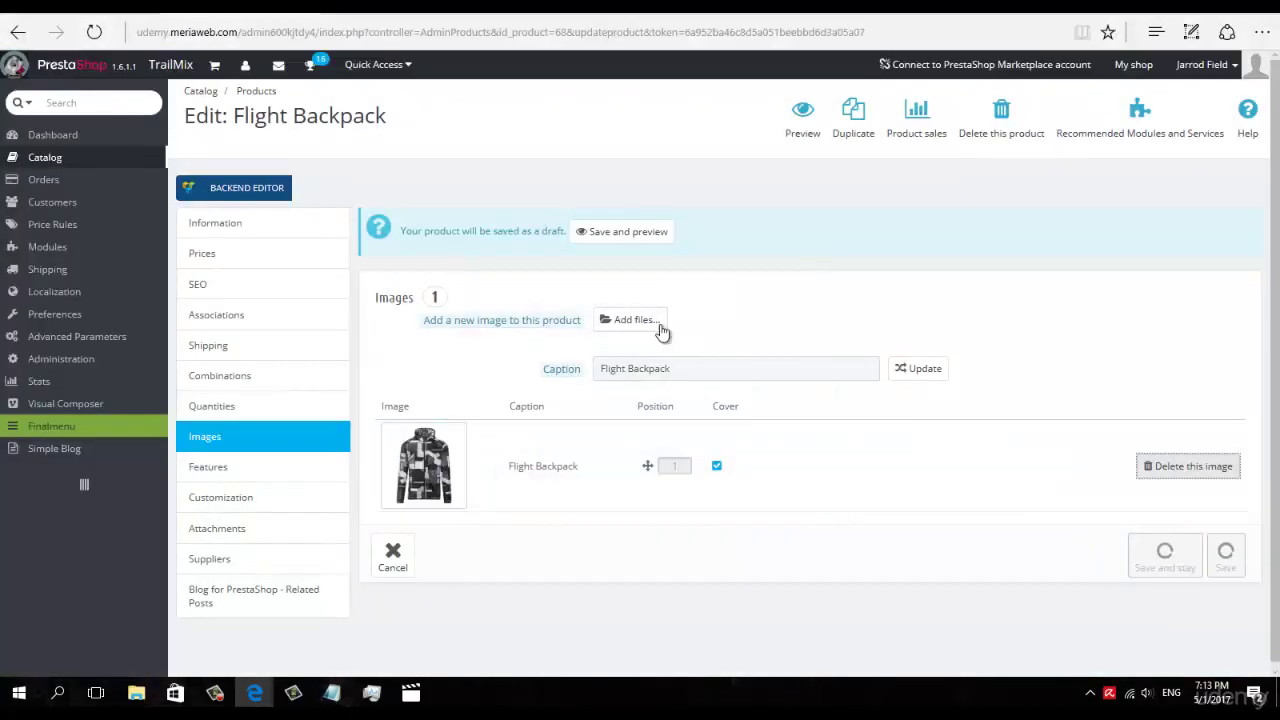
left_click(636, 320)
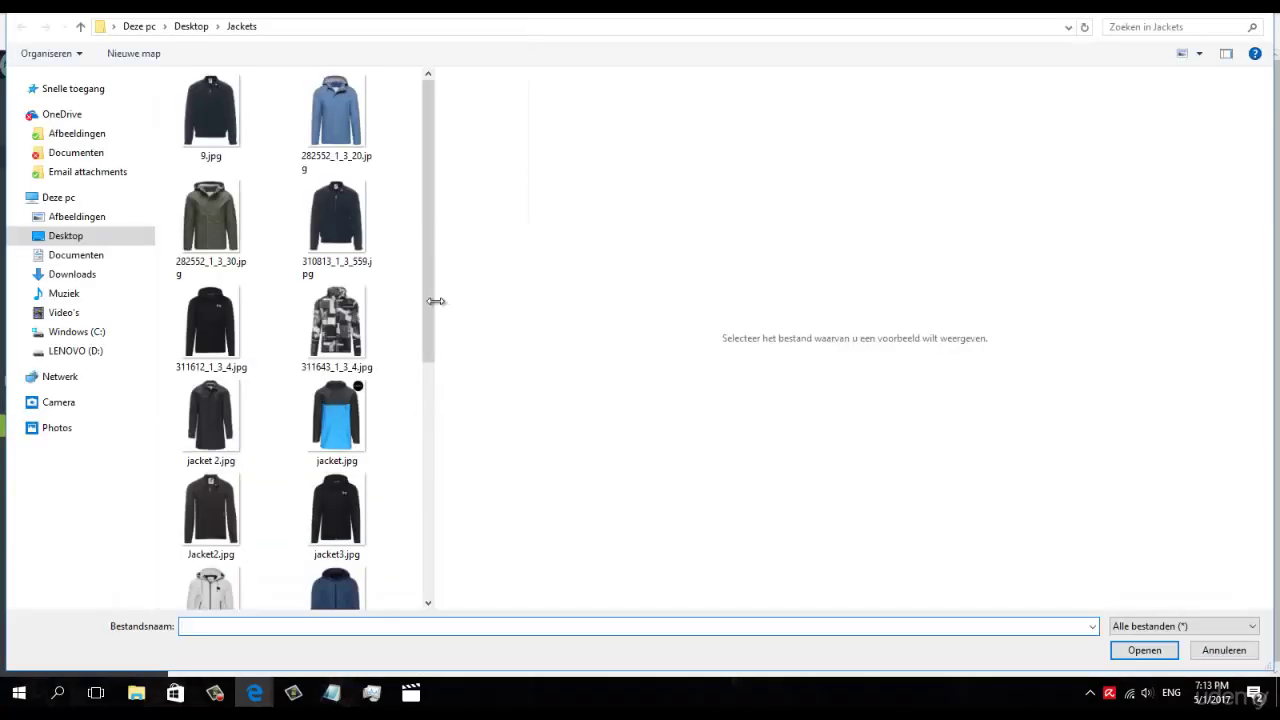
left_click_drag(434, 300, 446, 491)
left_click(345, 405)
left_click(1114, 652)
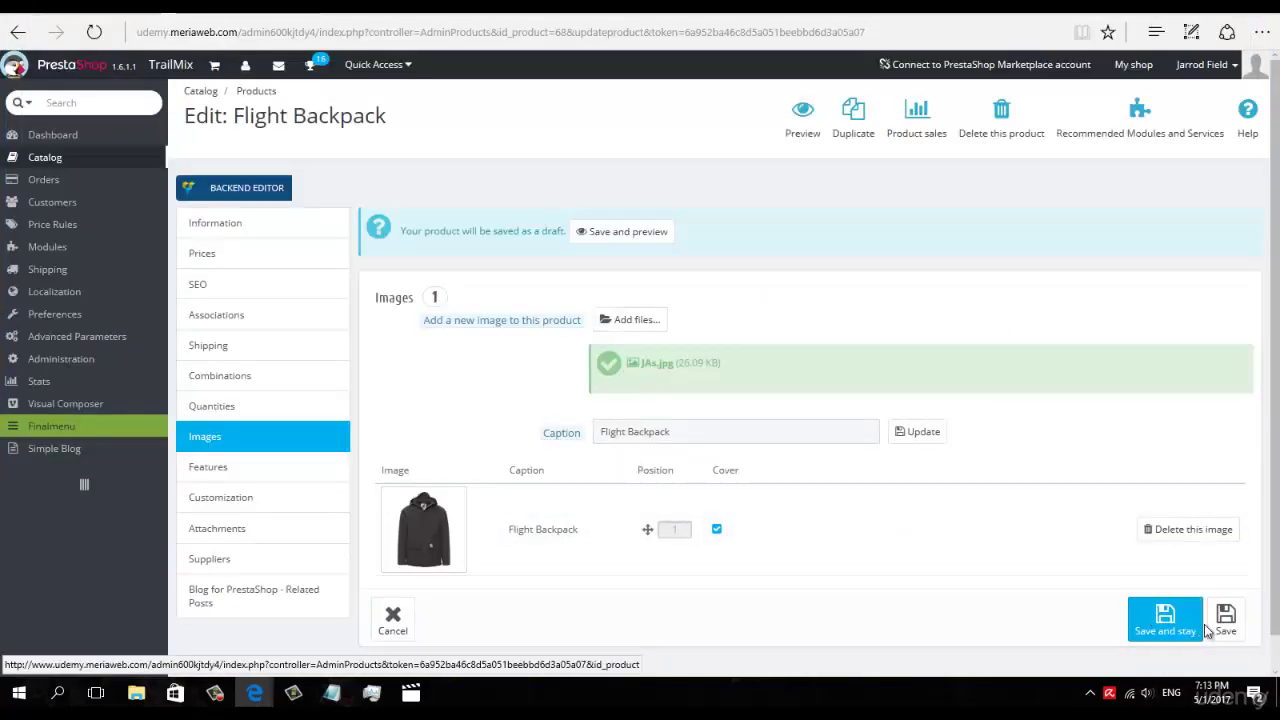
left_click(1226, 617)
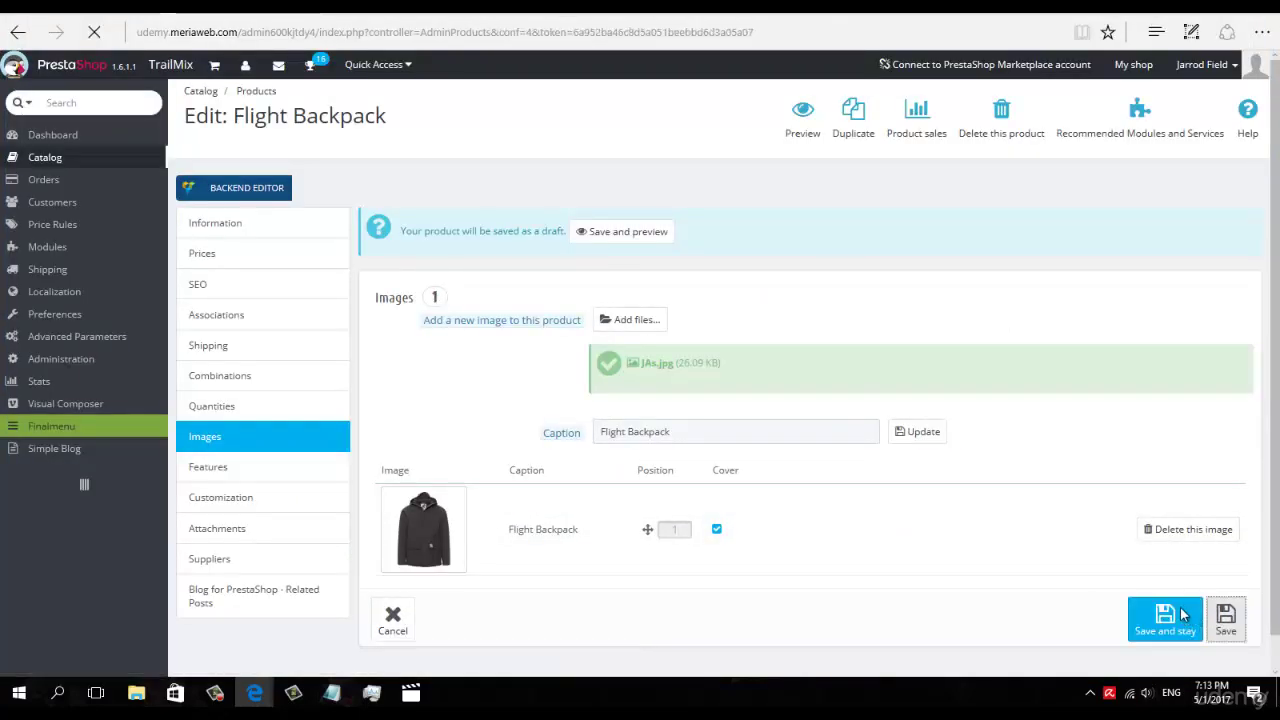
Step: Enable copy 68 and reload the storefront Jackets page to check it
scroll(1157, 568, "down", 10)
left_click(1130, 528)
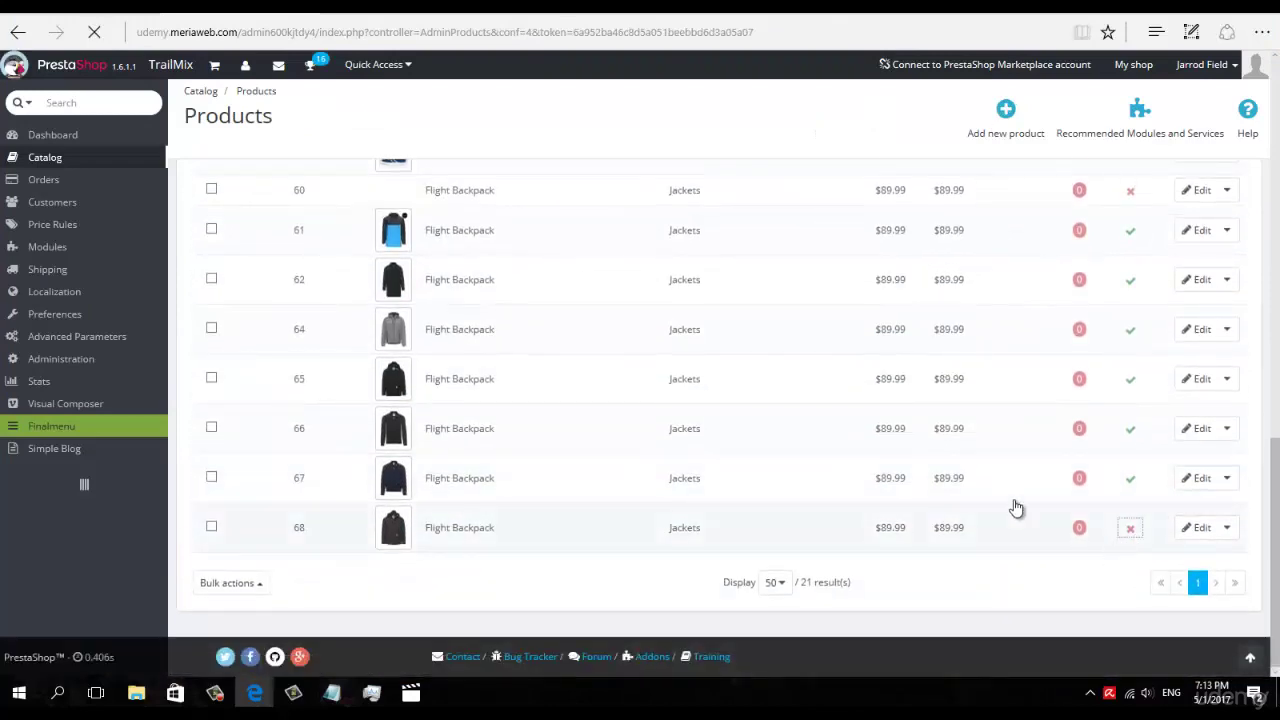
key("ctrl+Tab")
key("F5")
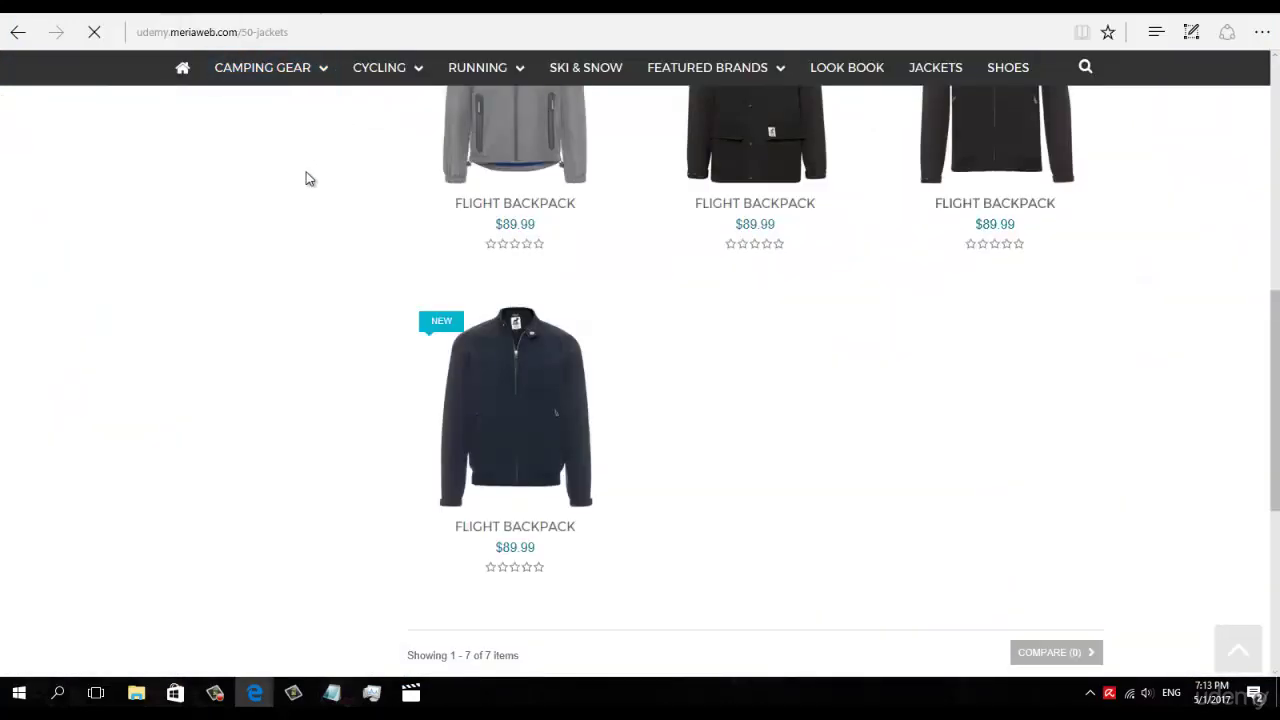
scroll(414, 311, "down", 10)
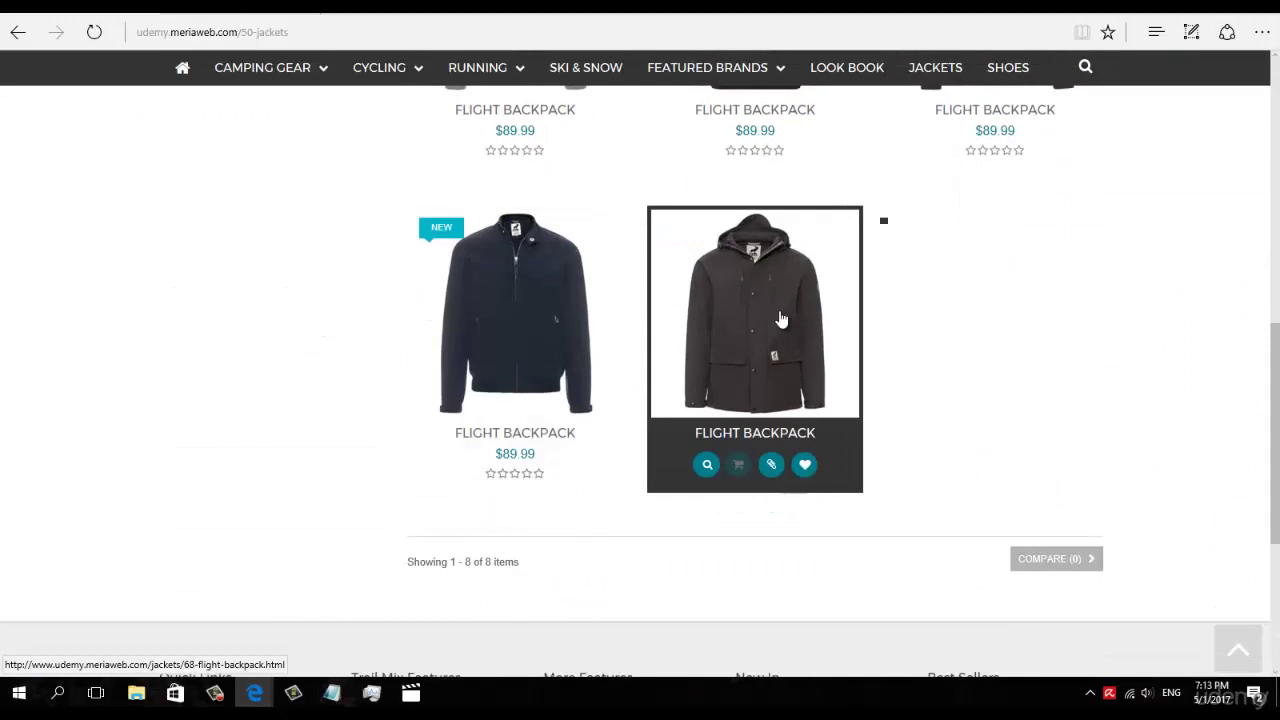
scroll(56, 360, "up", 3)
scroll(49, 362, "up", 2)
scroll(48, 356, "down", 3)
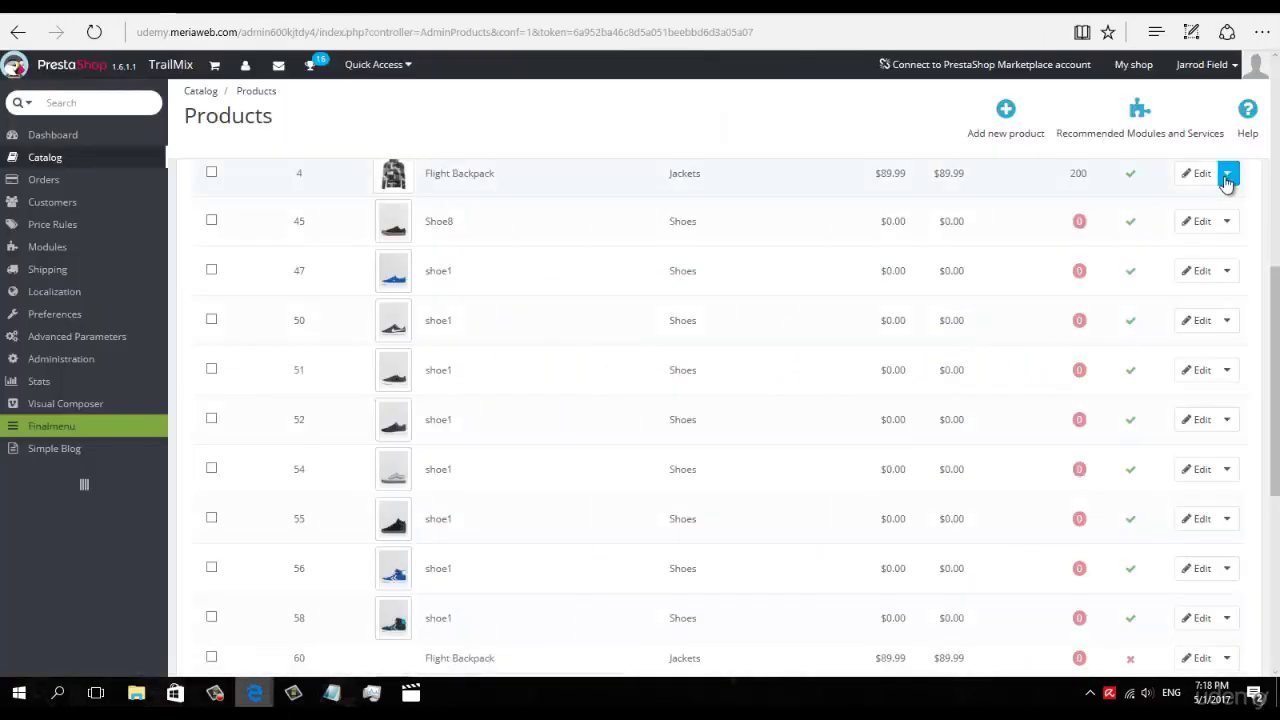
Step: Duplicate Flight Backpack ID 4 with its images, producing disabled copy ID 71
left_click(1226, 176)
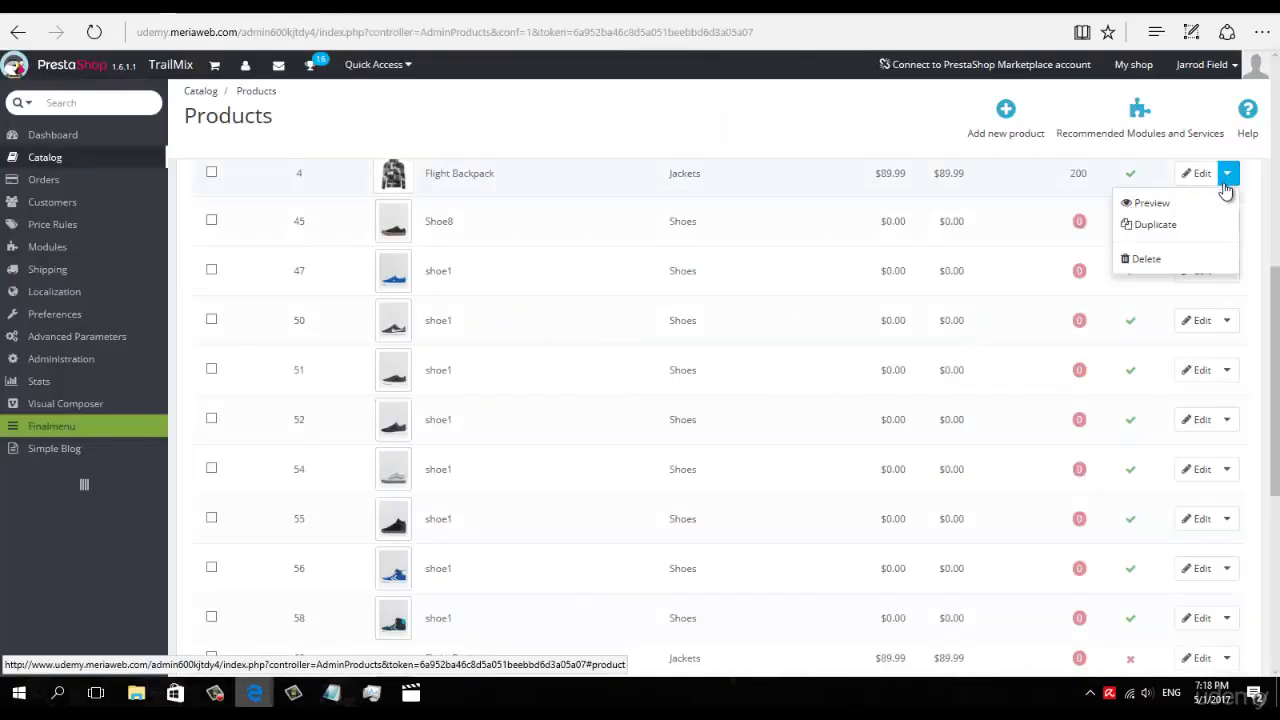
left_click(1168, 228)
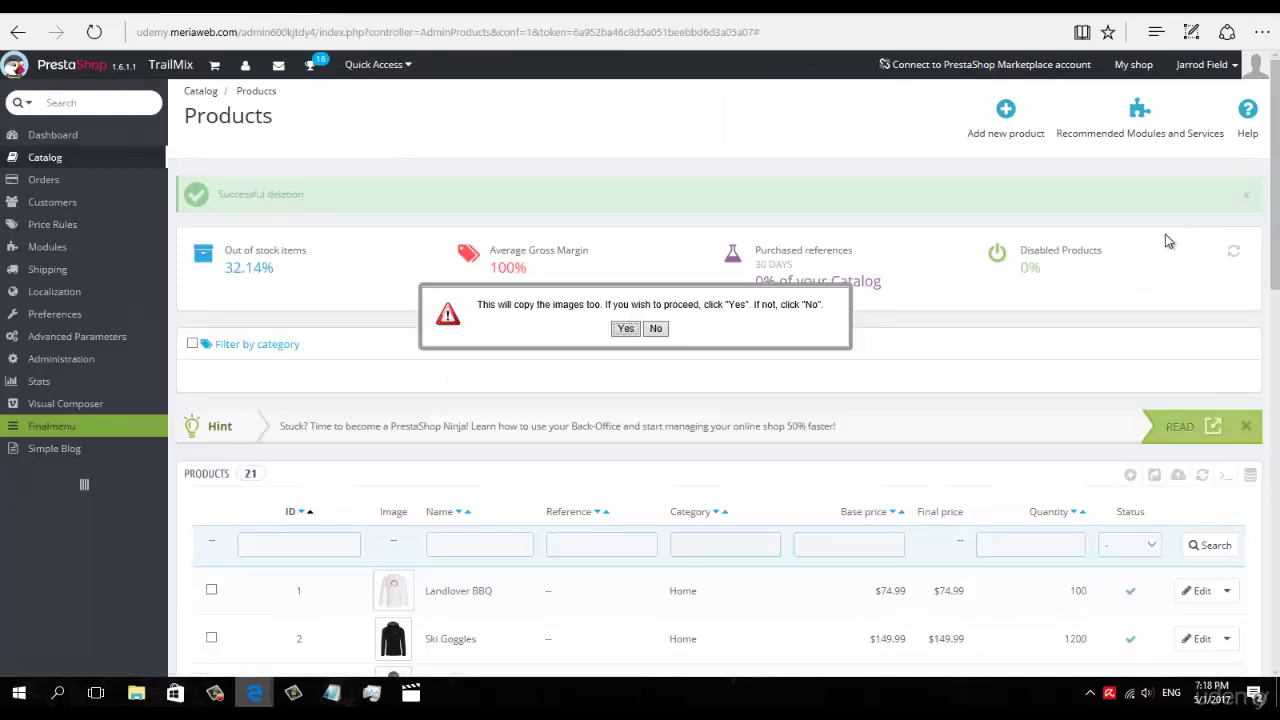
left_click(624, 329)
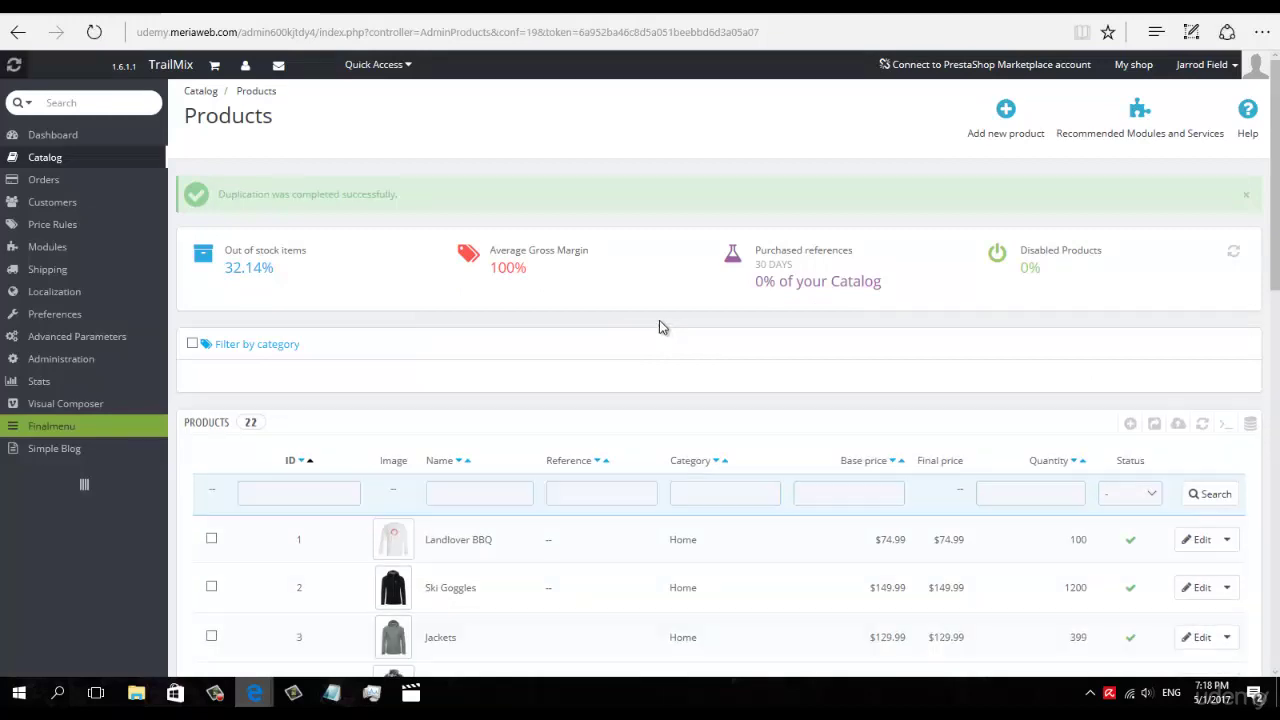
scroll(690, 325, "down", 10)
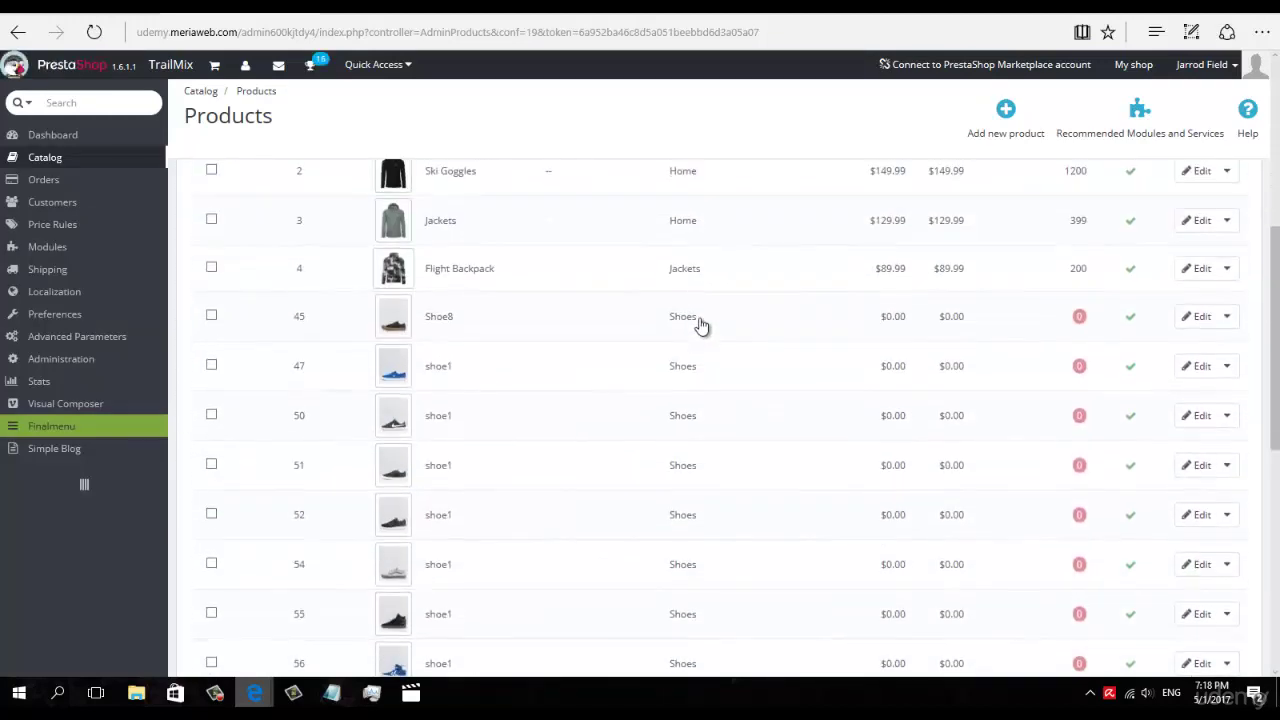
scroll(705, 328, "down", 3)
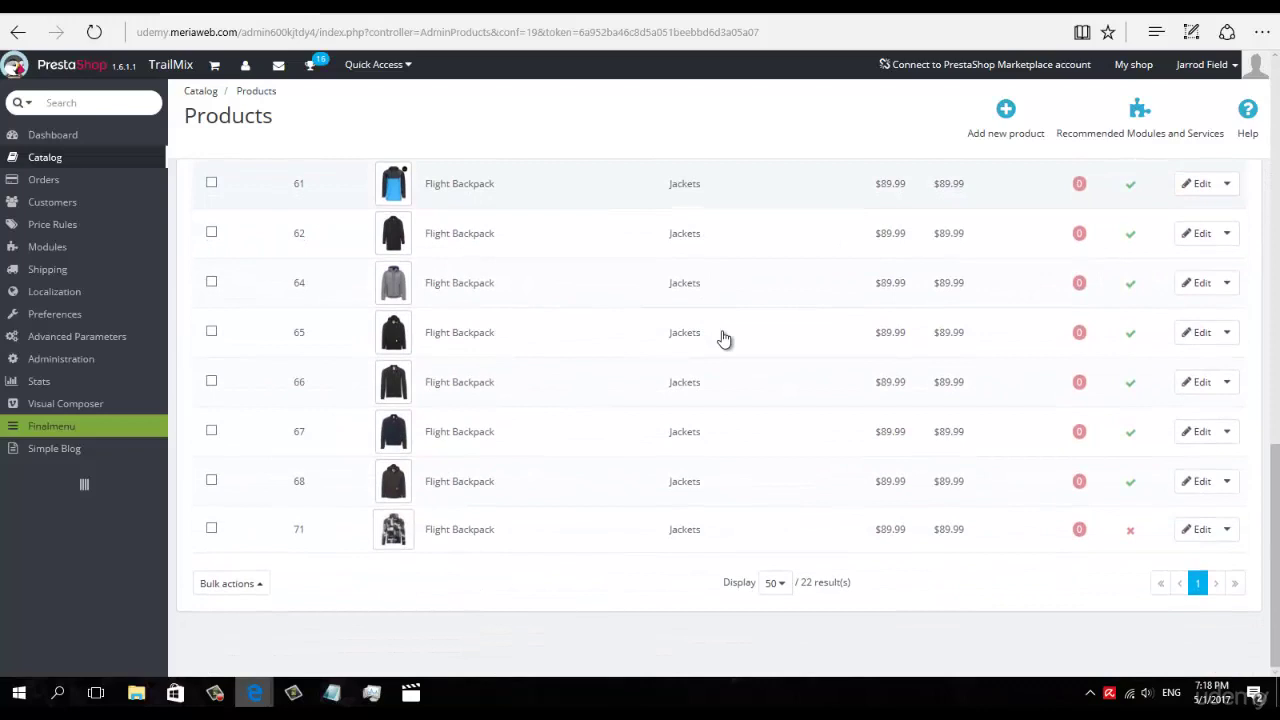
Step: Delete product 71's patterned jacket image, upload white.jpg in its place, and save
left_click(537, 530)
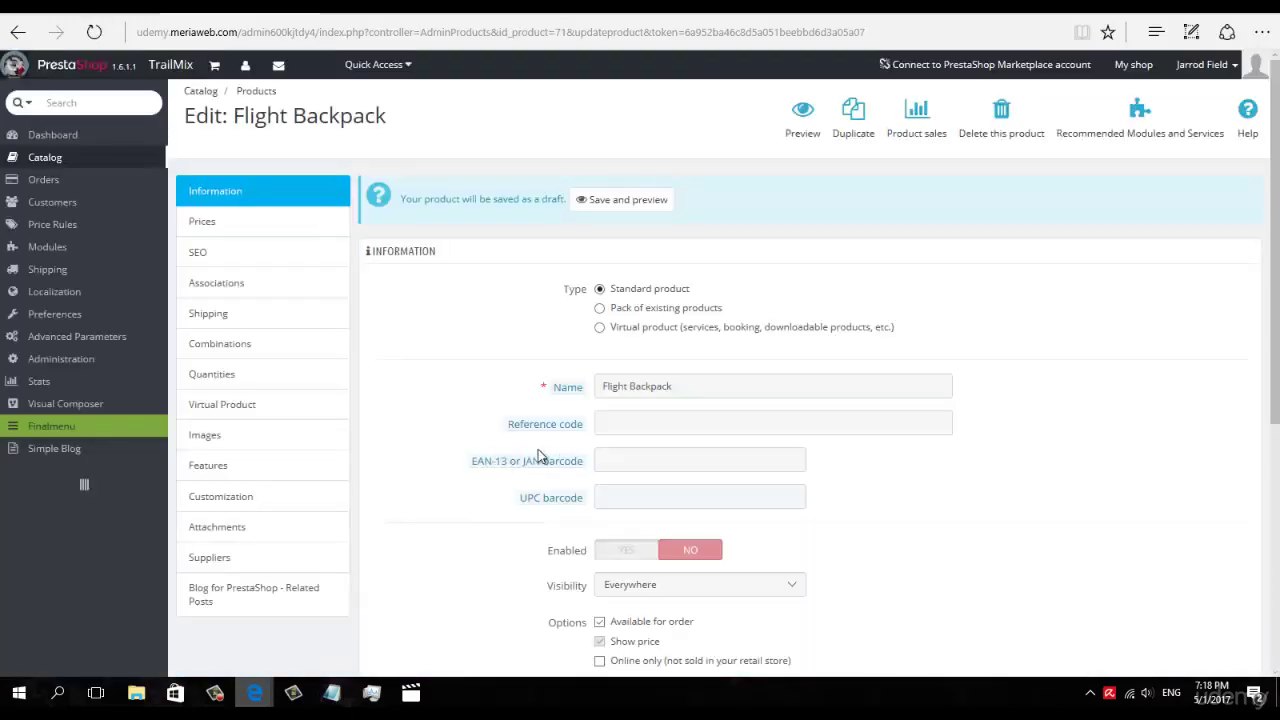
left_click(257, 440)
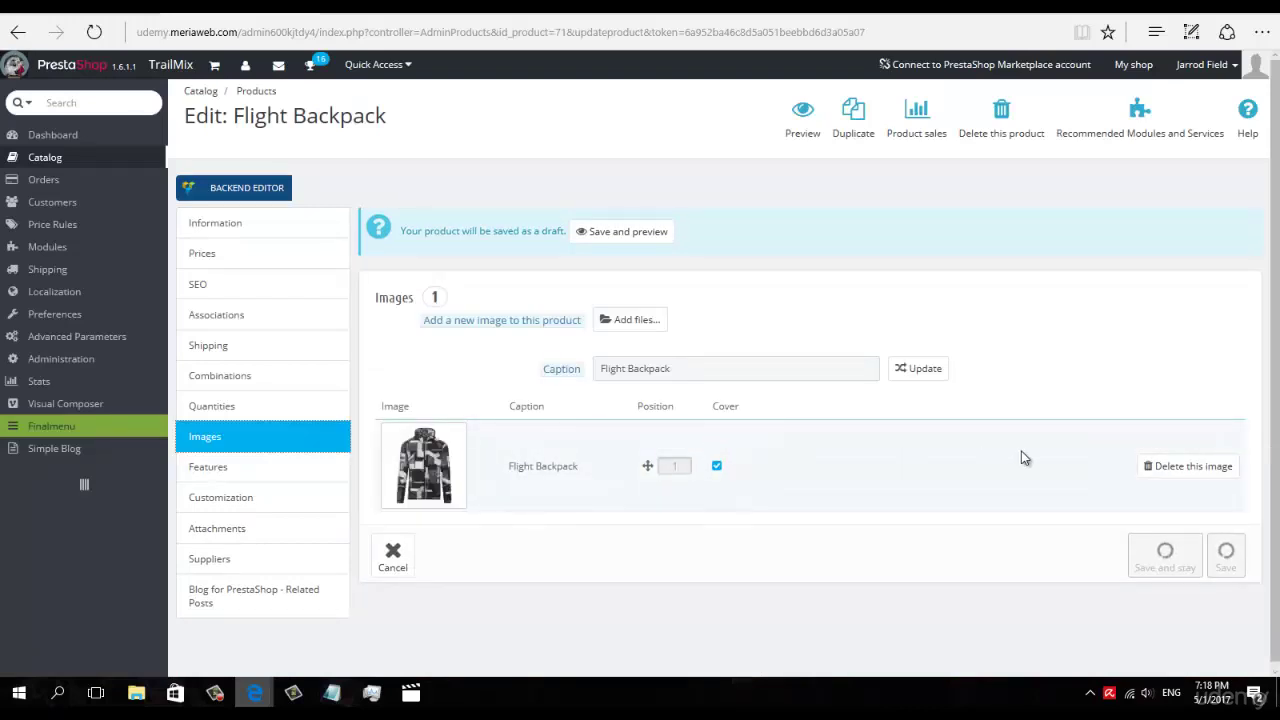
left_click(1180, 474)
left_click(600, 385)
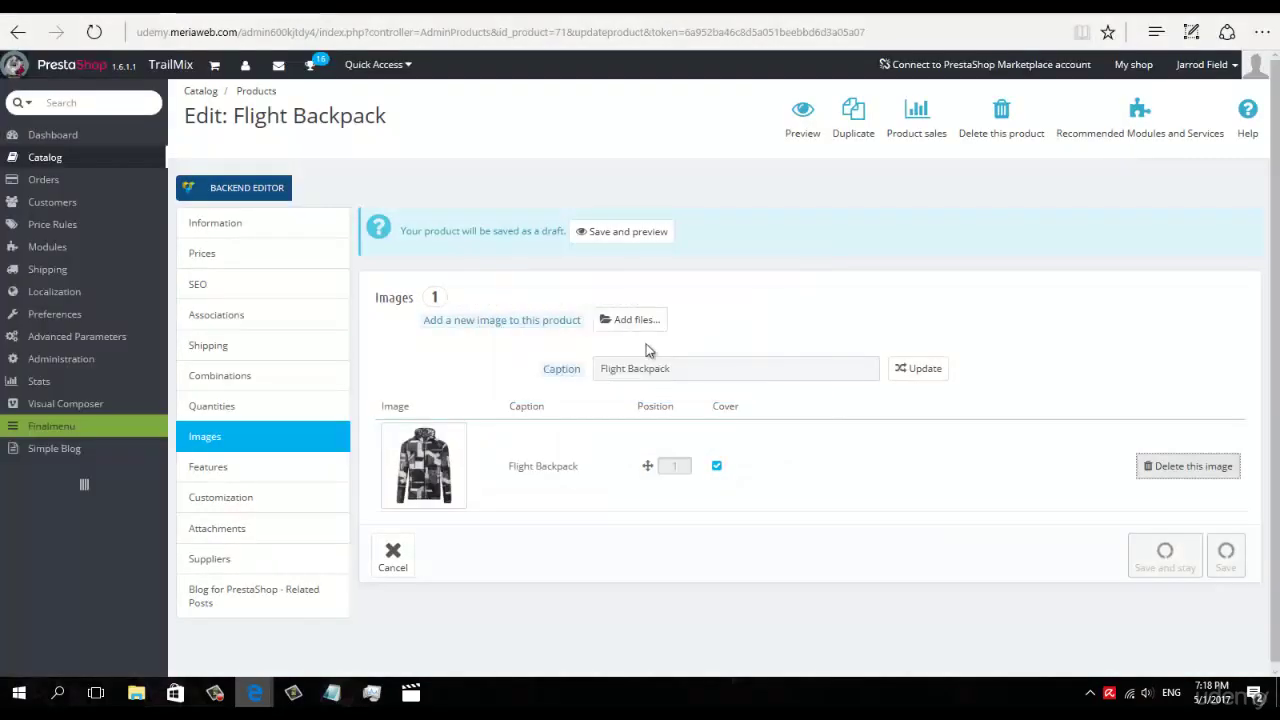
left_click(596, 326)
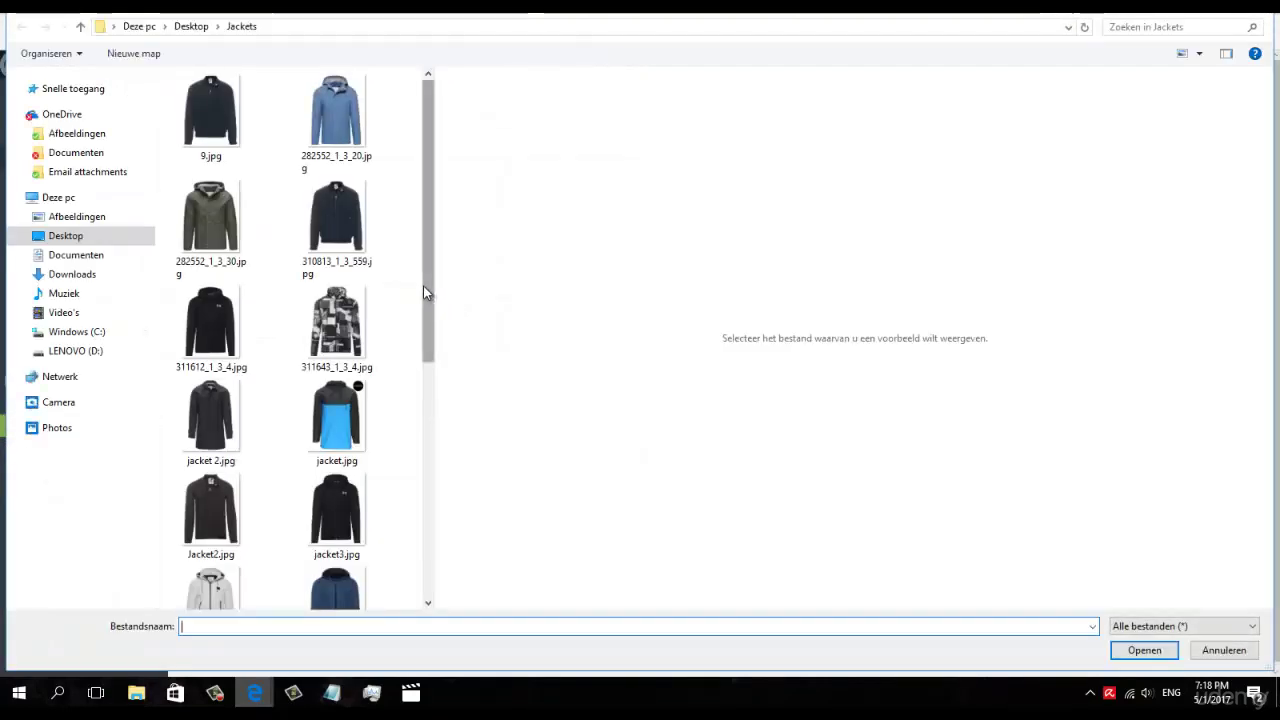
left_click_drag(423, 285, 441, 511)
left_click(336, 560)
left_click(1144, 650)
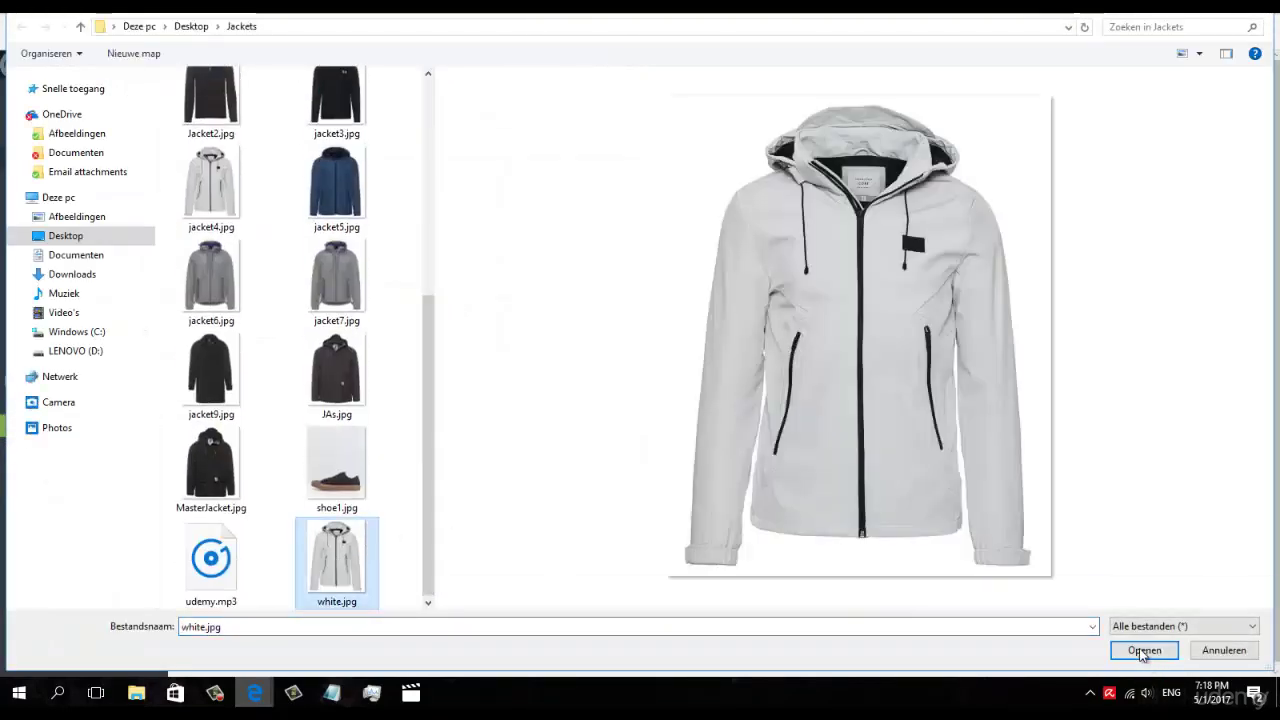
left_click(688, 416)
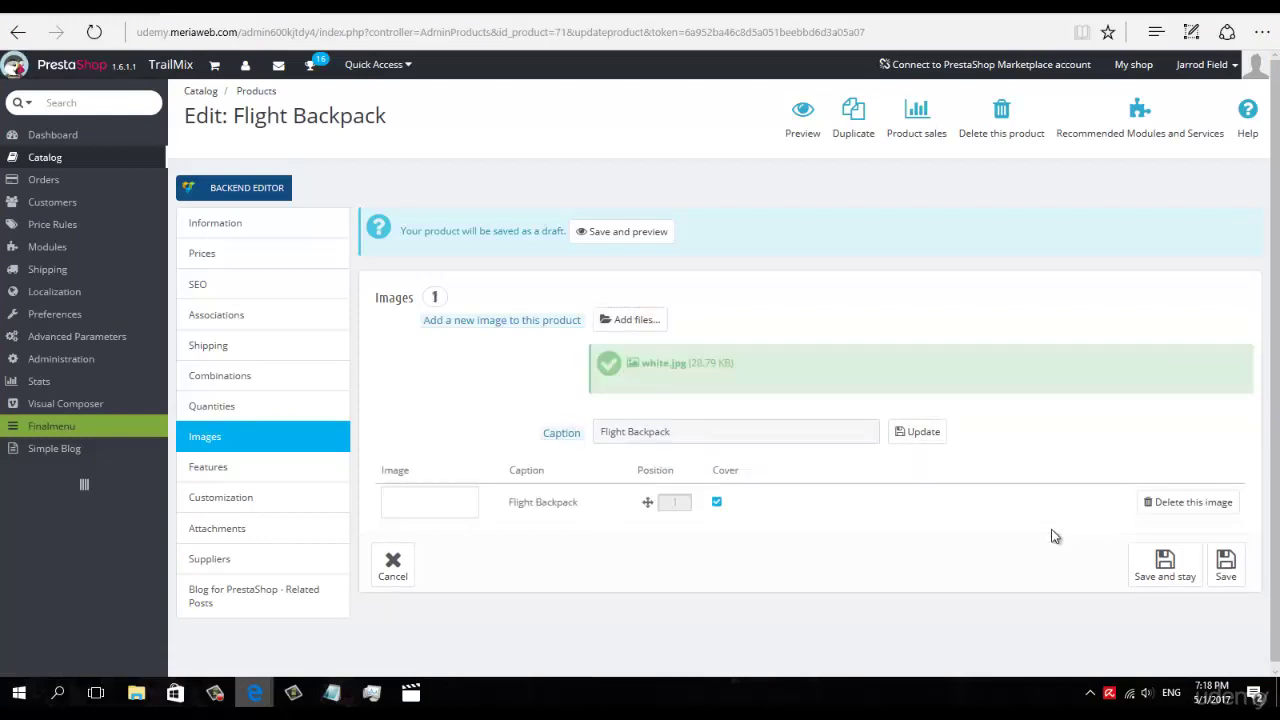
left_click(1224, 616)
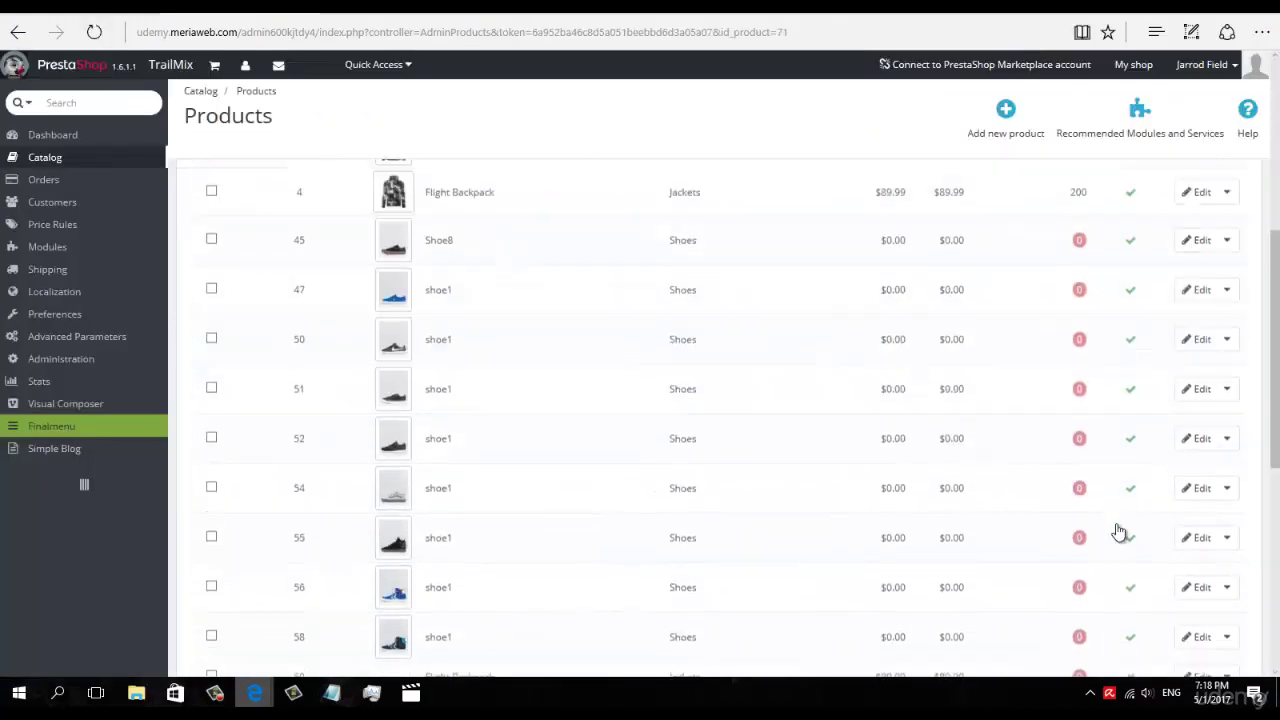
Step: Enable the Flight Backpack copy with ID 71 and reload the storefront Jackets page
left_click(1128, 530)
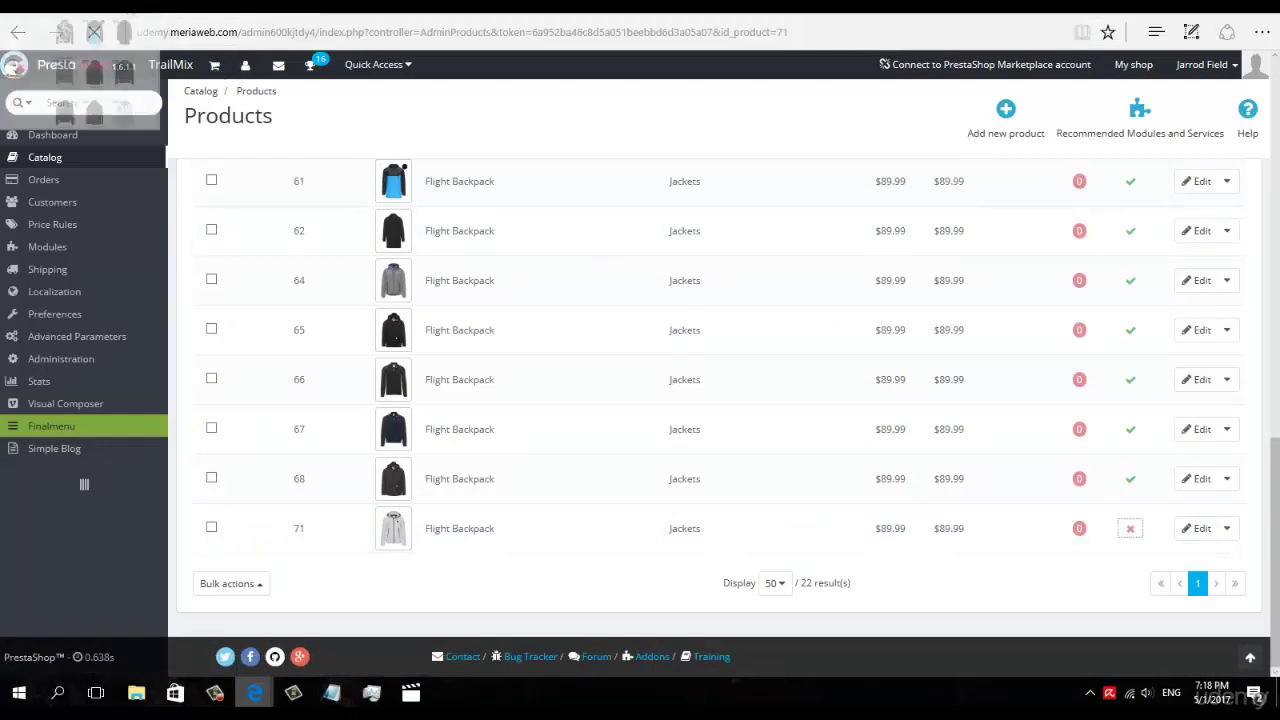
left_click(308, 8)
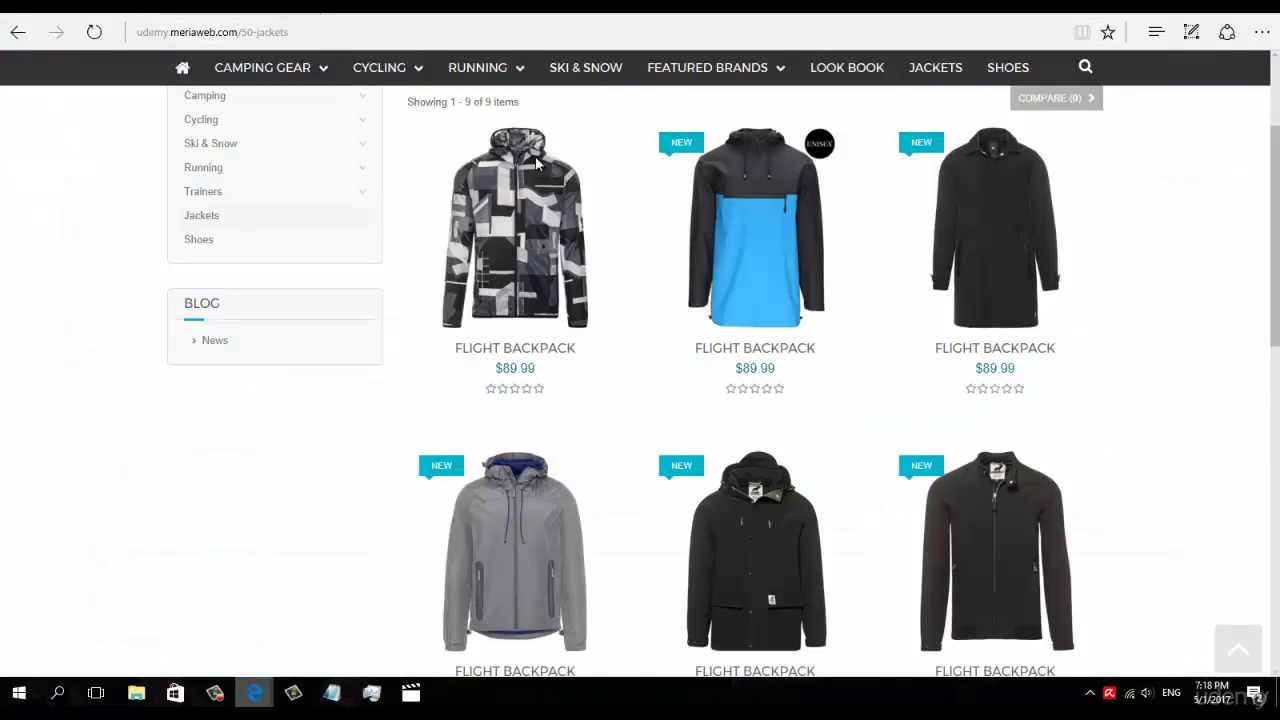
left_click(348, 34)
key("Return")
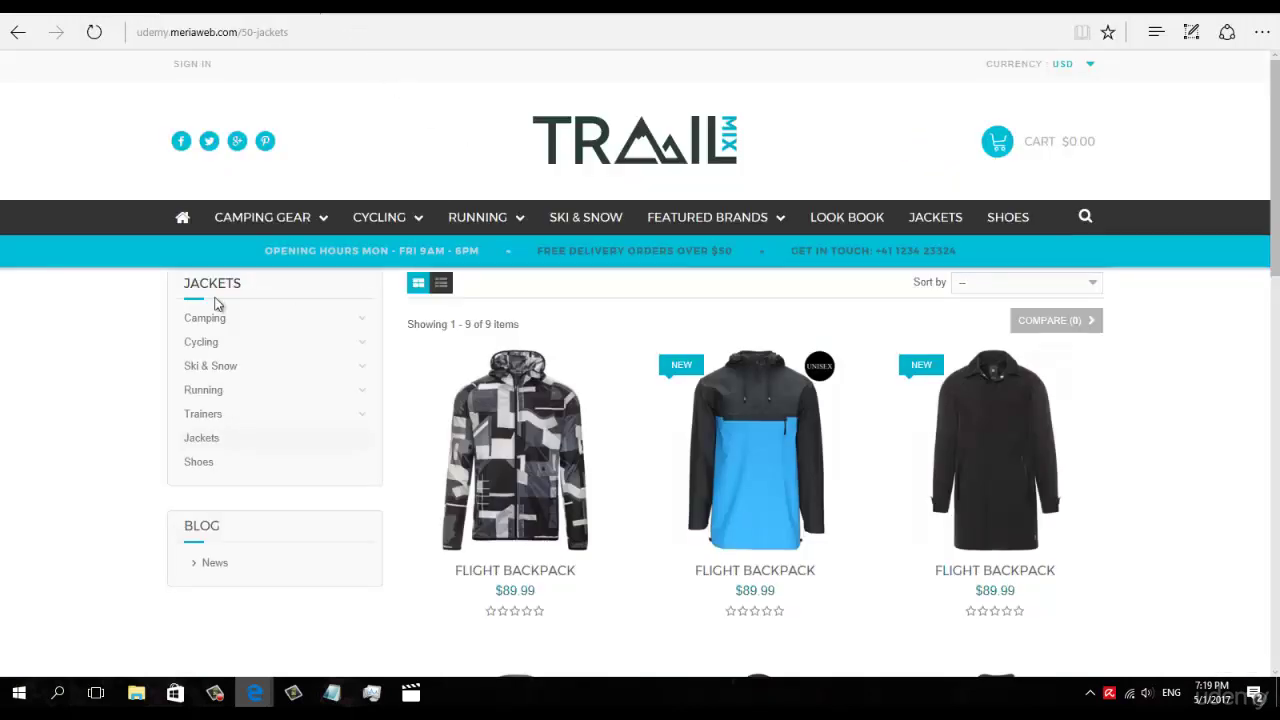
Step: Scroll the Jackets grid to confirm nine Flight Backpacks, including the white jacket copy
scroll(103, 336, "down", 1)
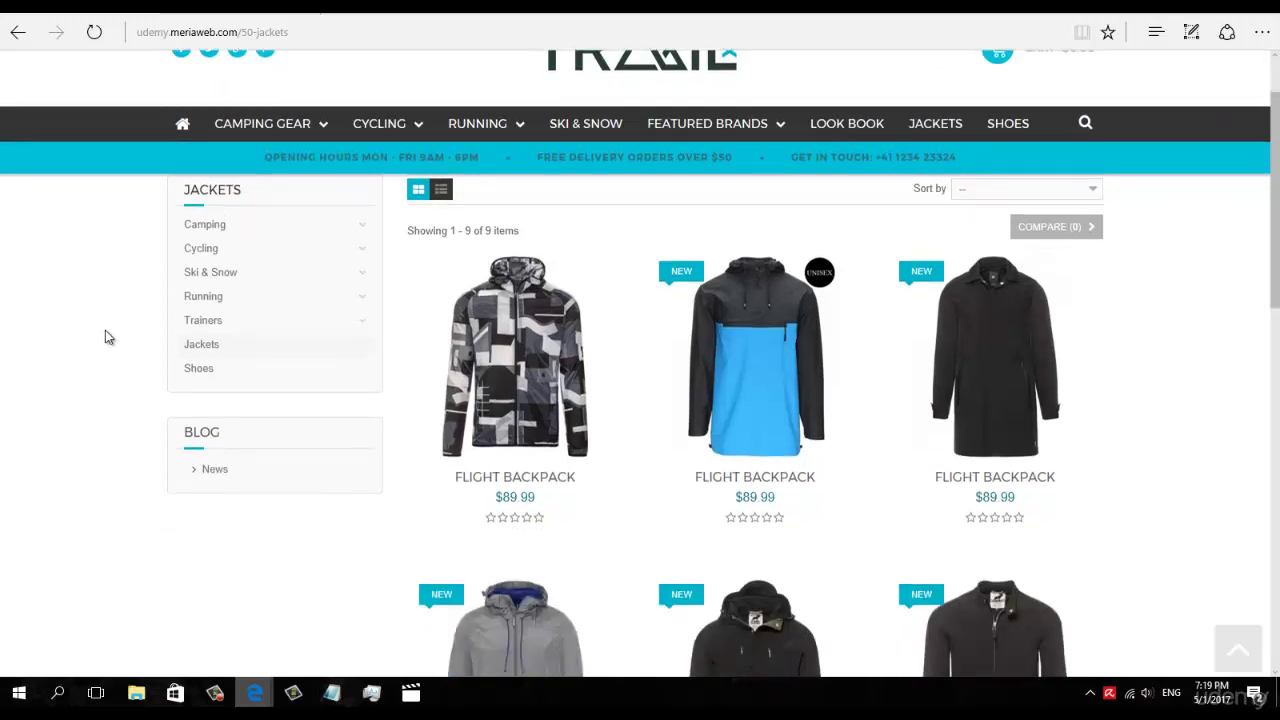
scroll(106, 332, "down", 2)
scroll(108, 334, "down", 3)
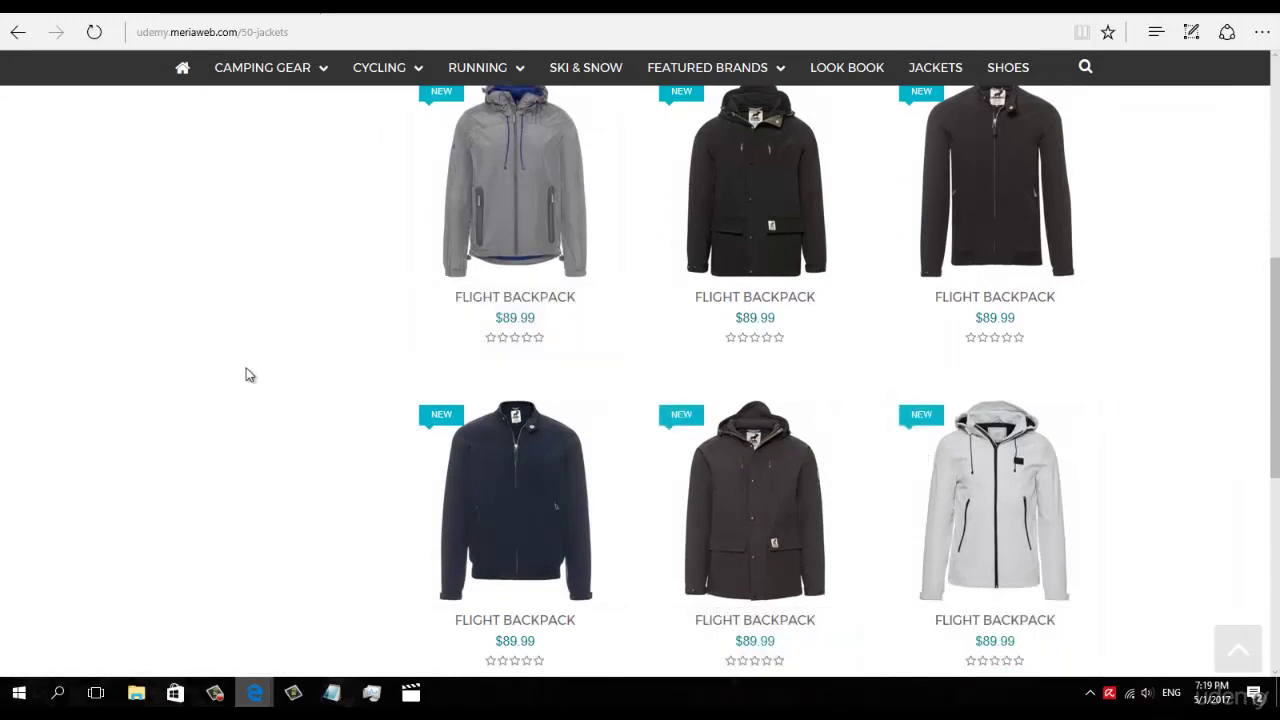
scroll(209, 366, "up", 3)
scroll(200, 375, "up", 1)
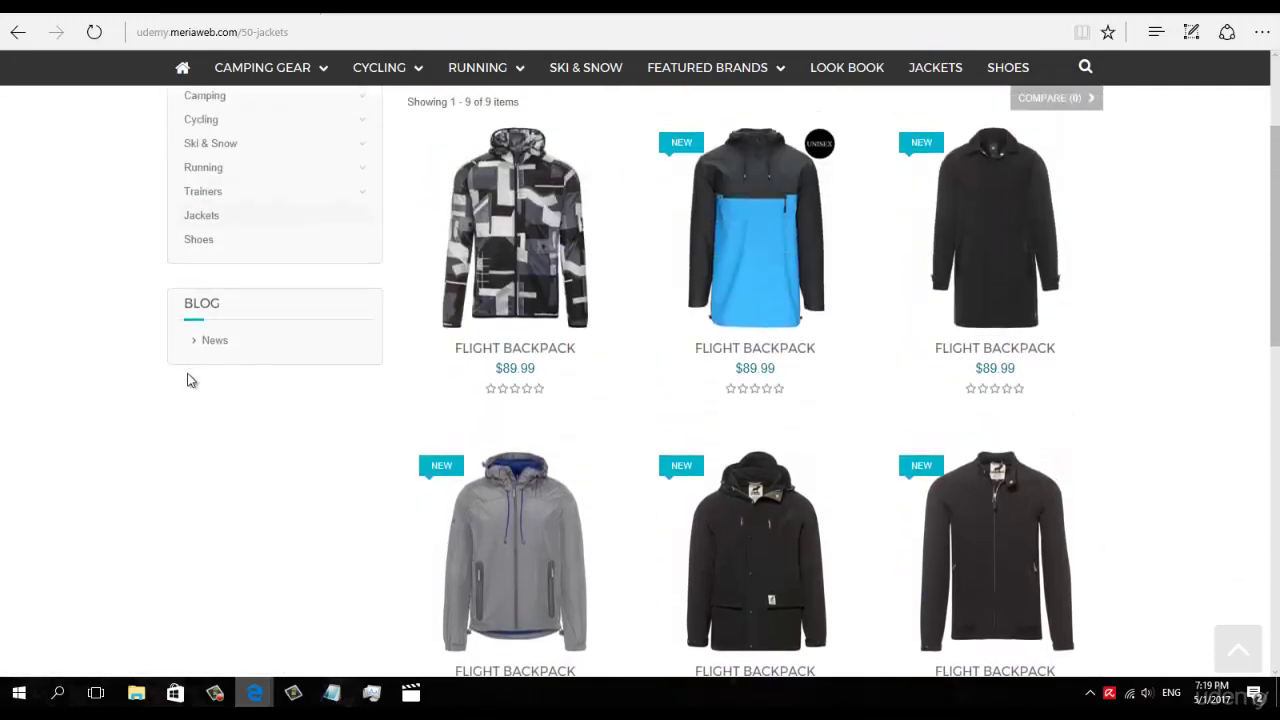